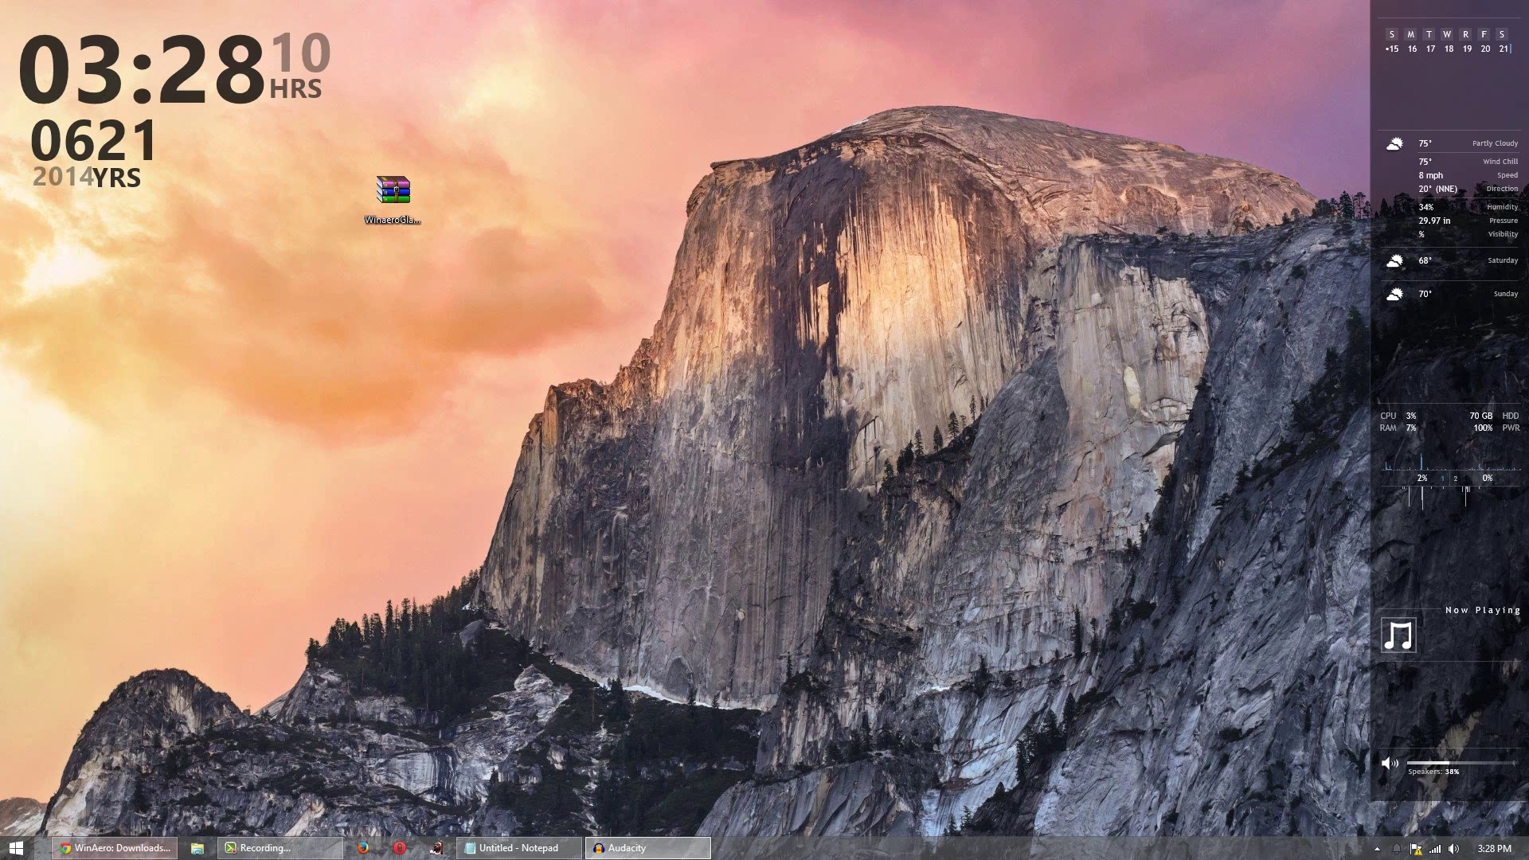
- Reopen the WinaeroGlass article from Chrome history and scroll to its Download WinaeroGlass section
click(112, 848)
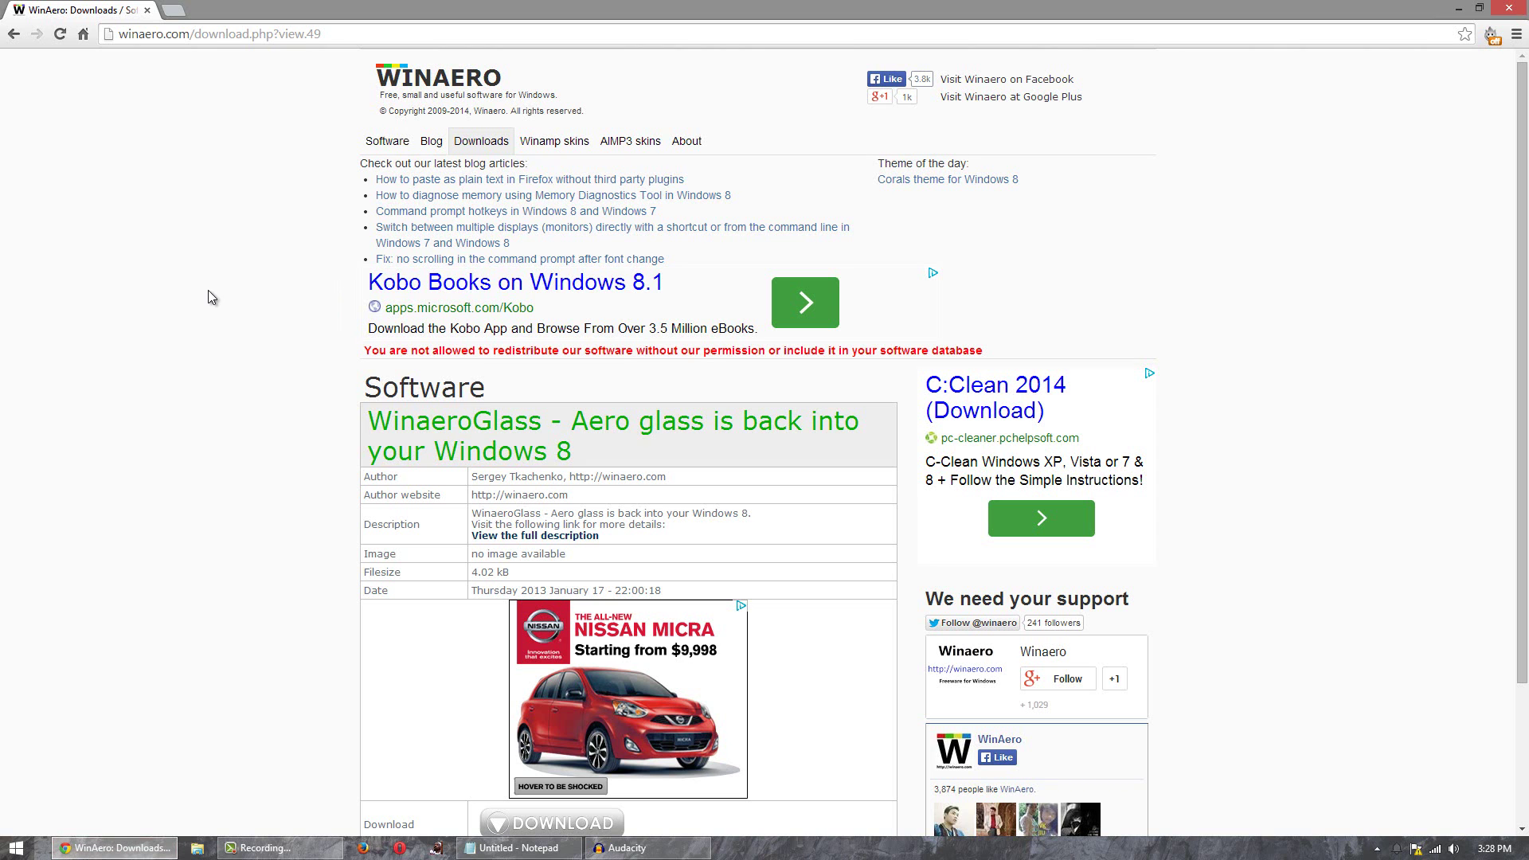
scroll(208, 290, down, 3)
key(ctrl+h)
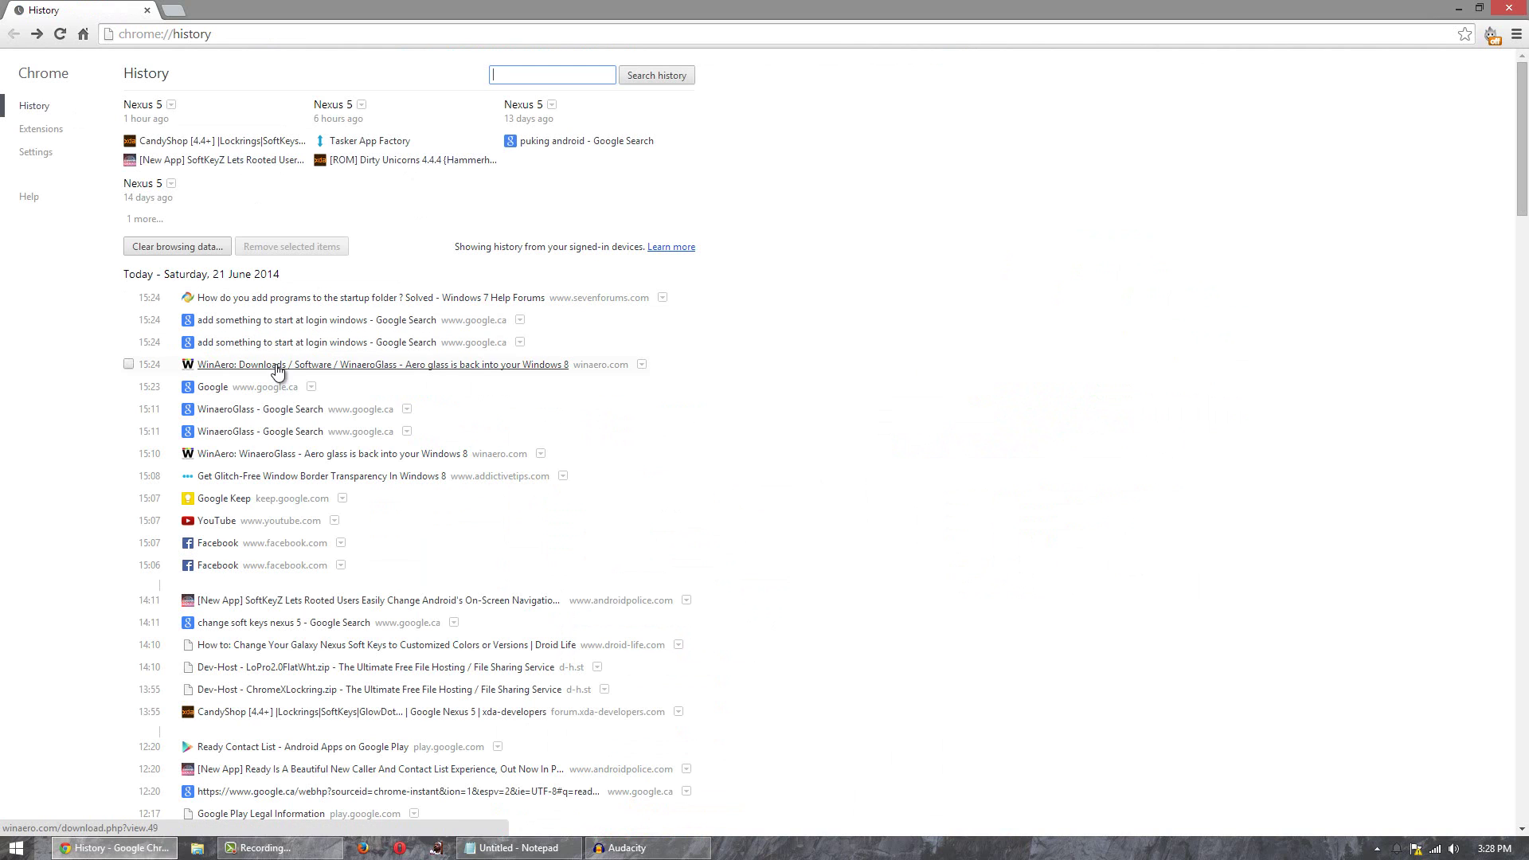
click(317, 454)
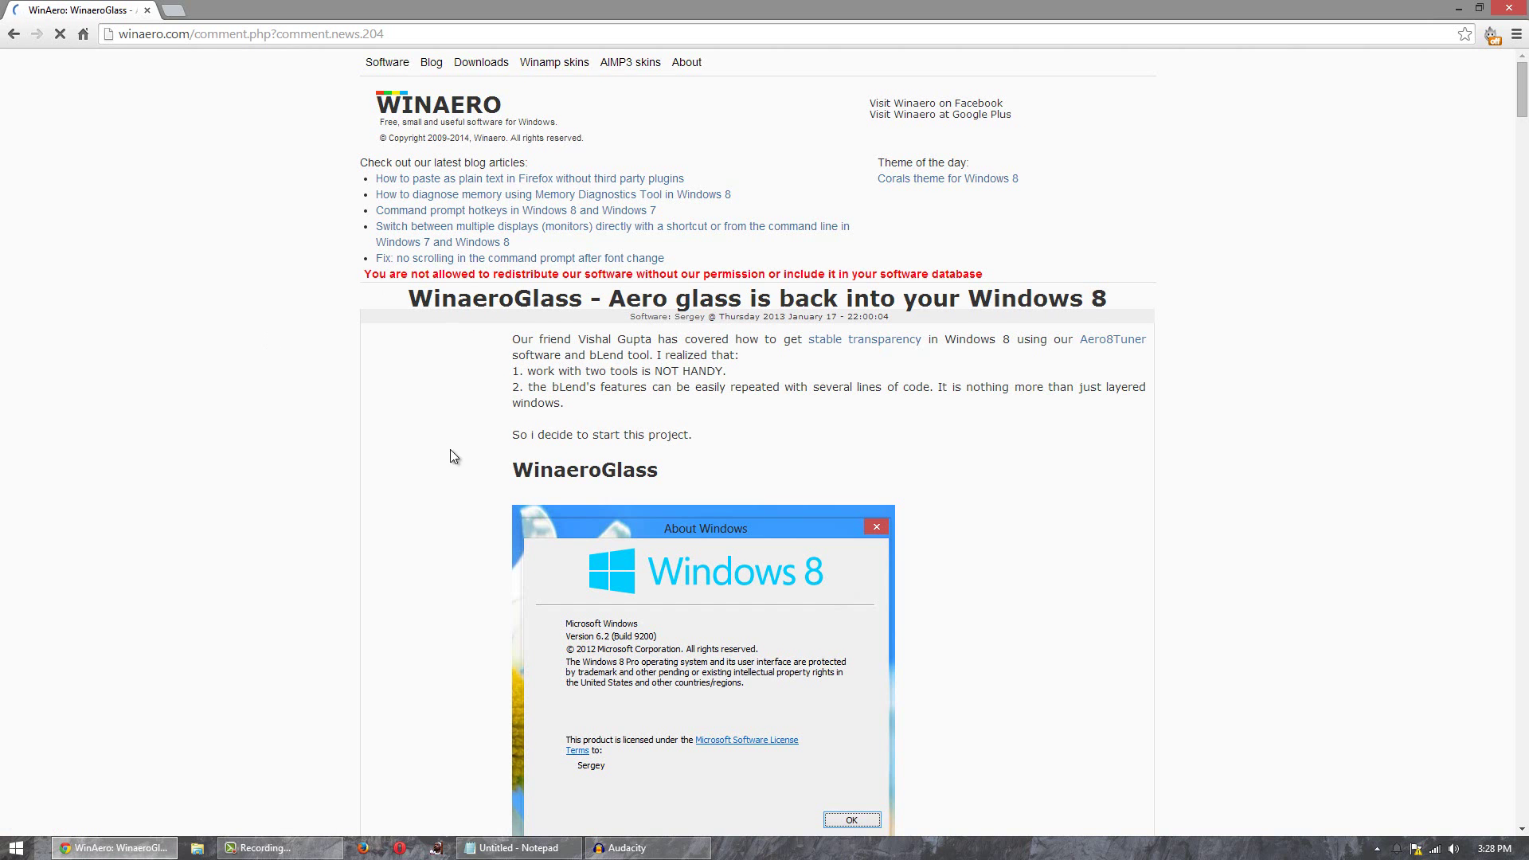
scroll(46, 395, down, 10)
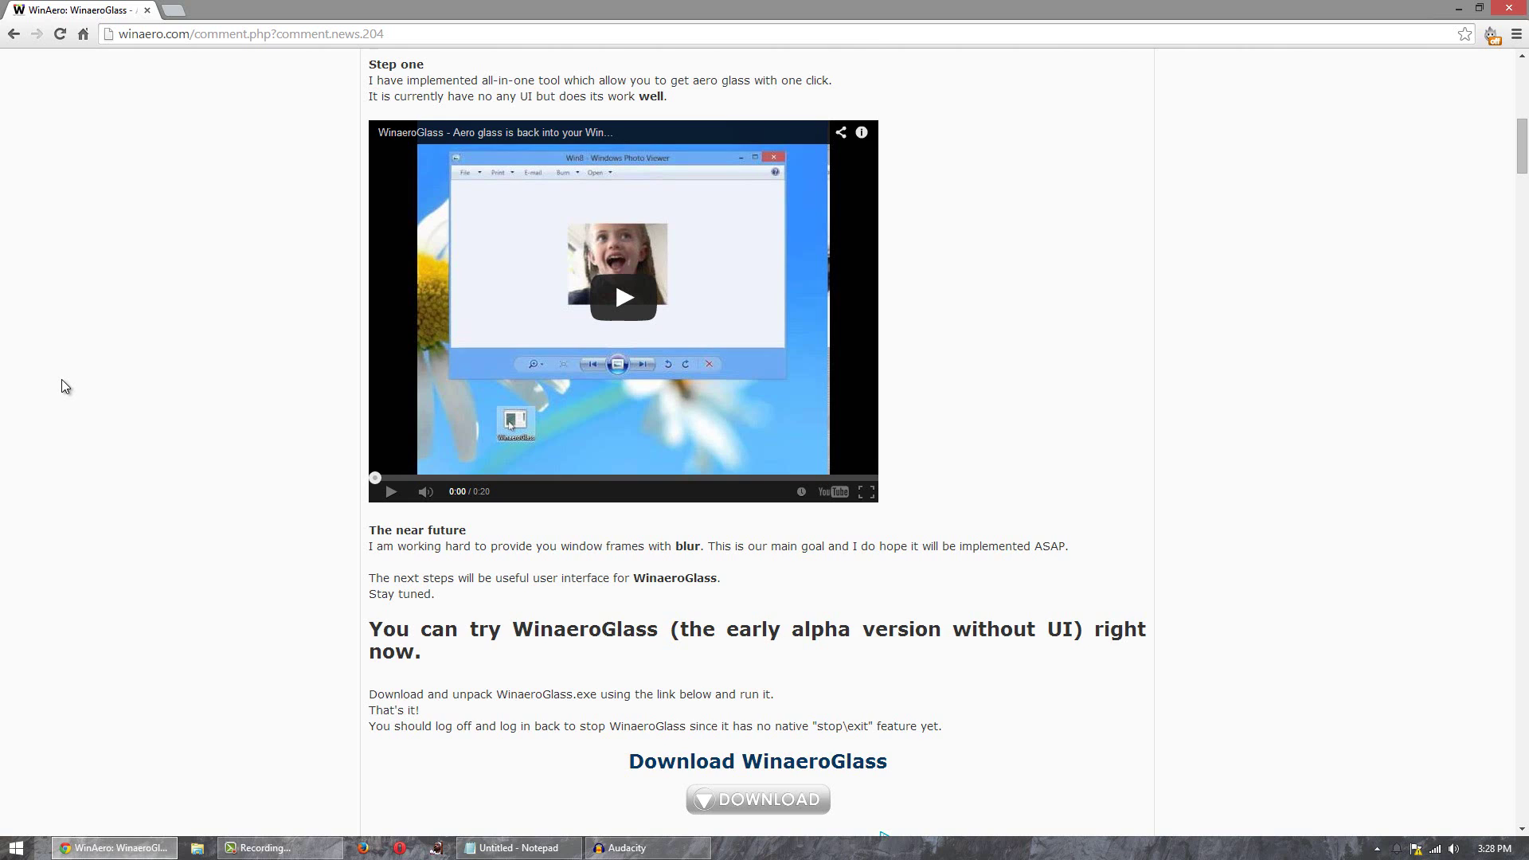
scroll(64, 382, down, 7)
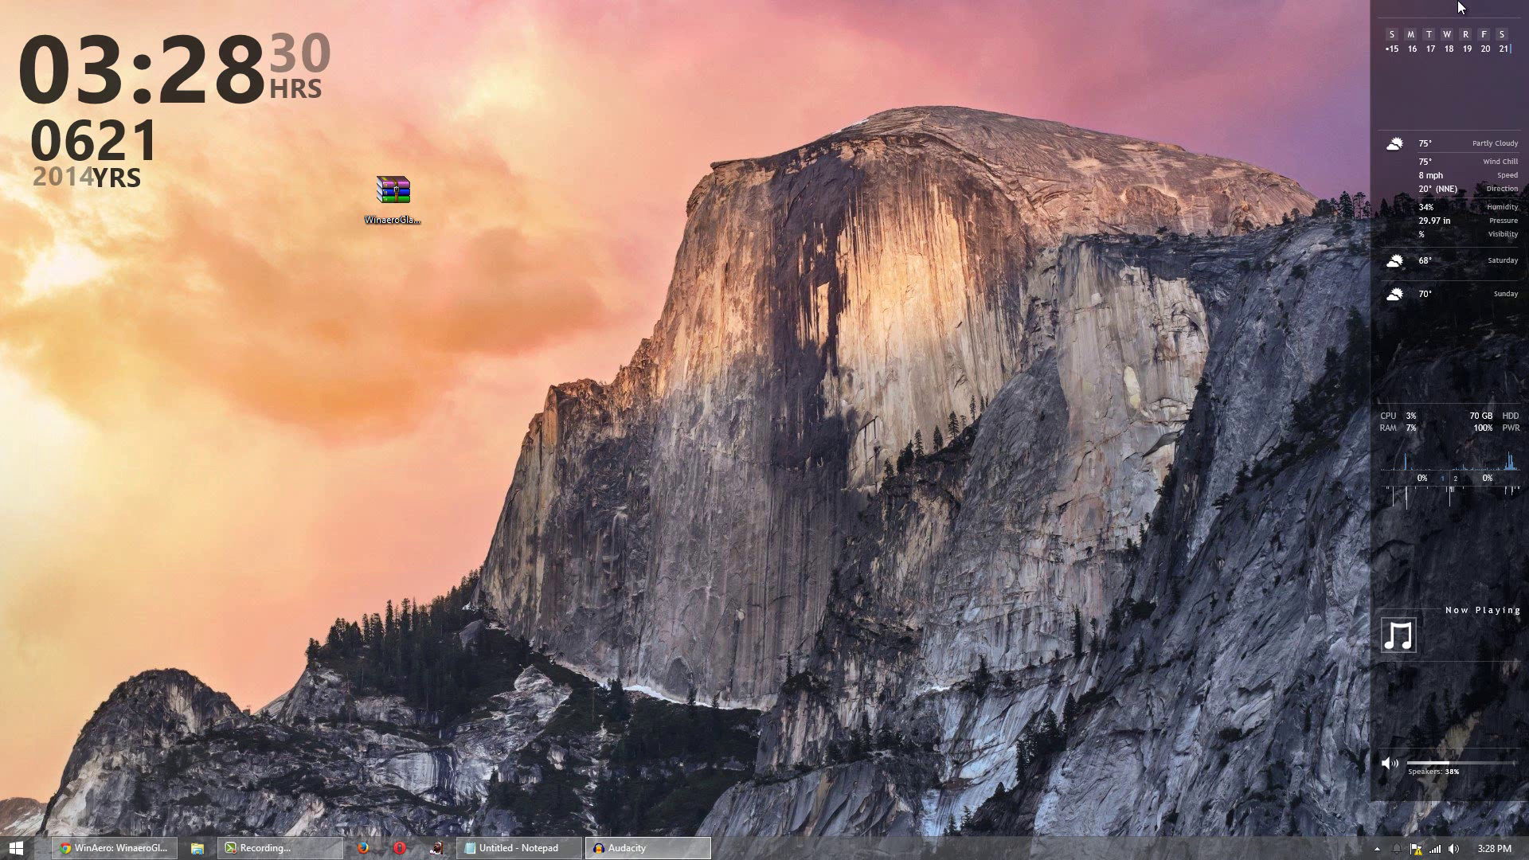
- Minimize Chrome, drag WinaeroGlass.exe out of WinaeroGlass.zip onto the desktop, and close WinRAR
click(1458, 8)
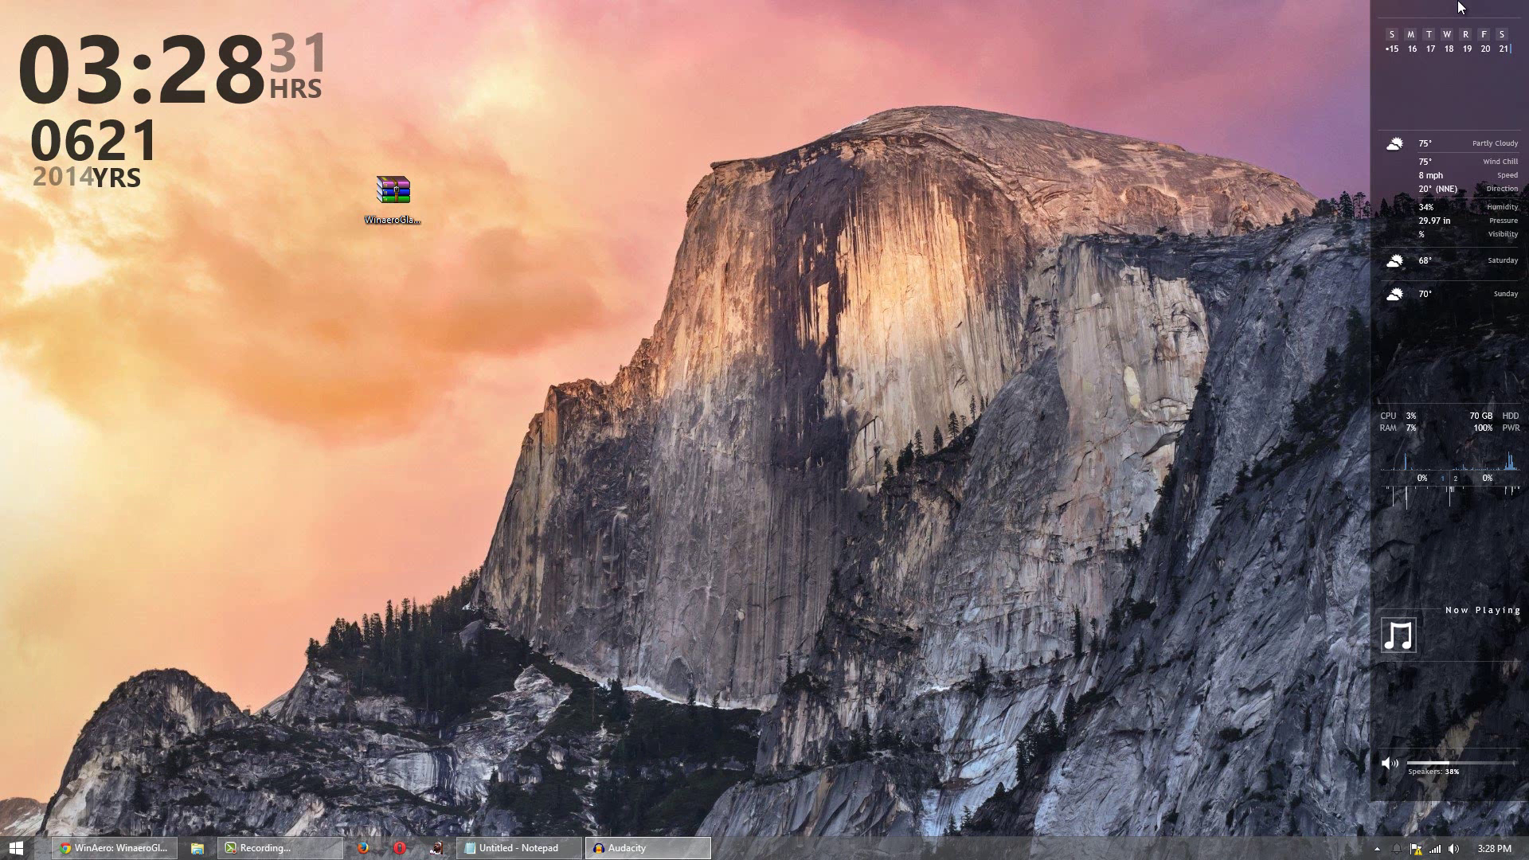
drag(398, 208, 486, 293)
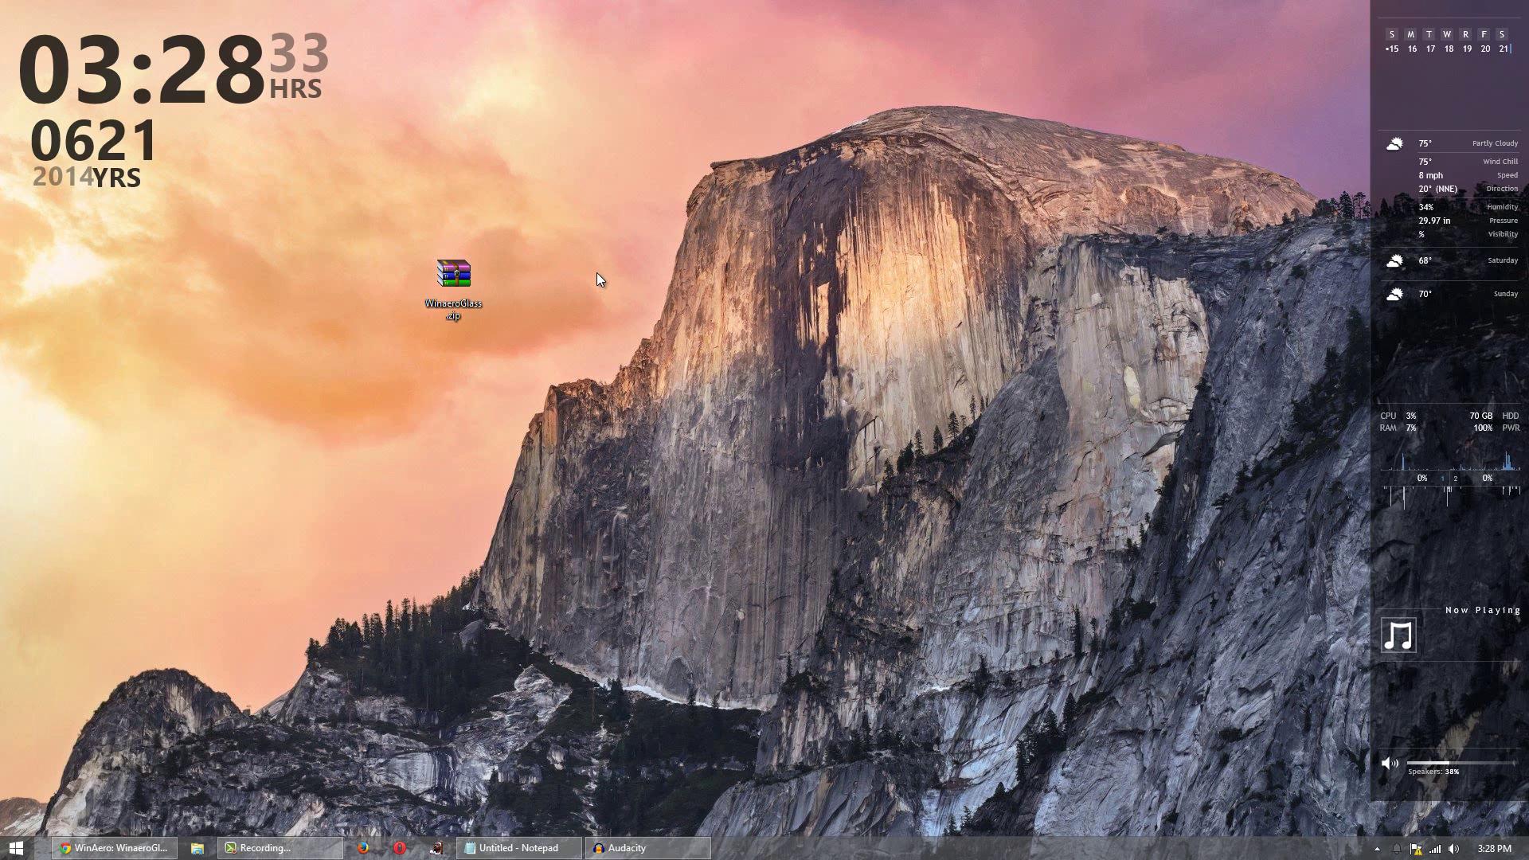
double_click(471, 293)
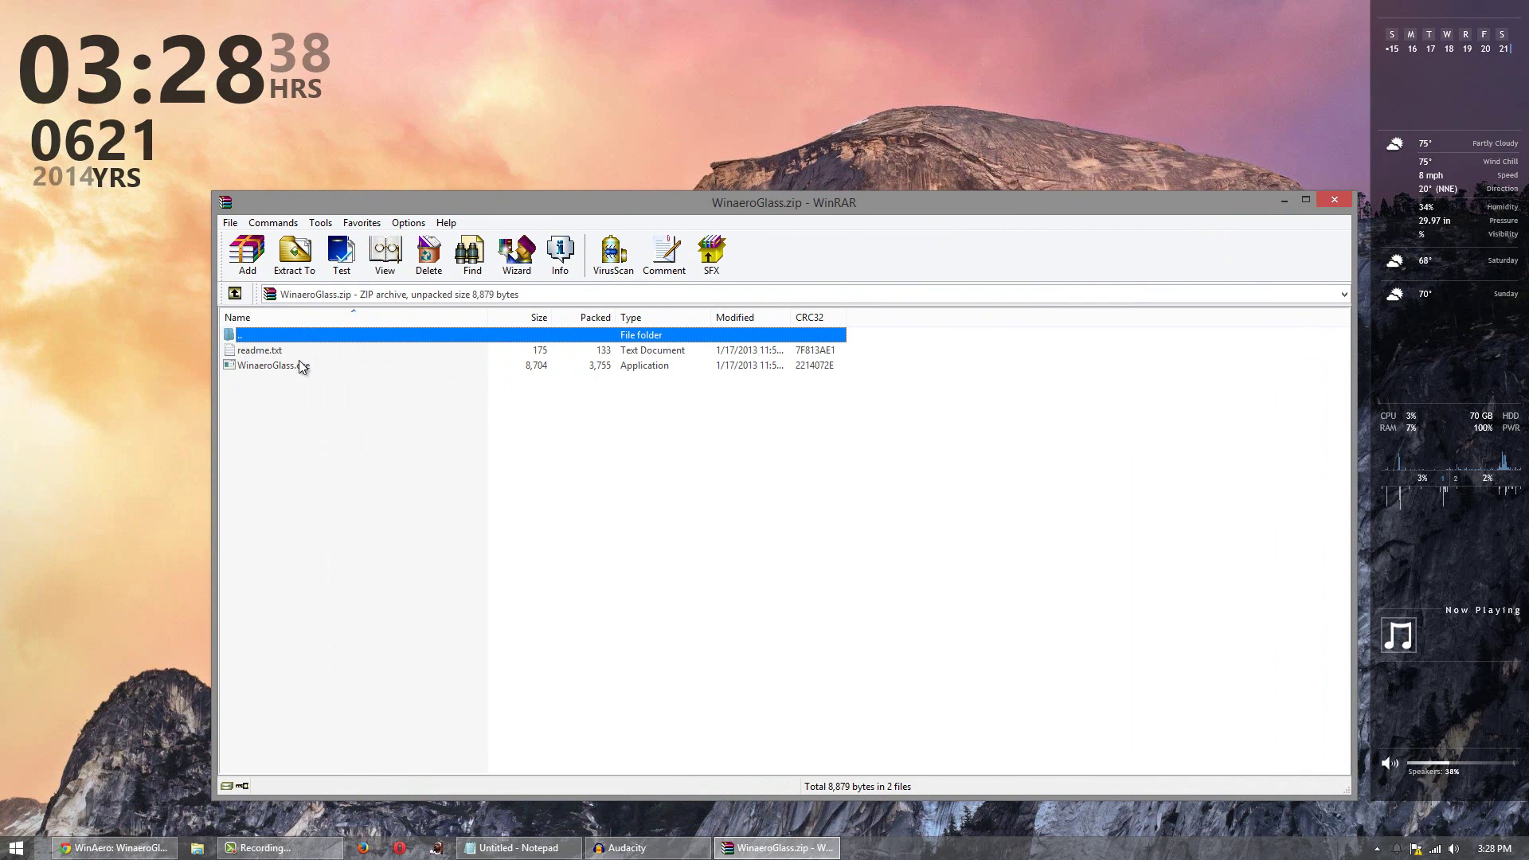
drag(287, 367, 762, 121)
click(1341, 202)
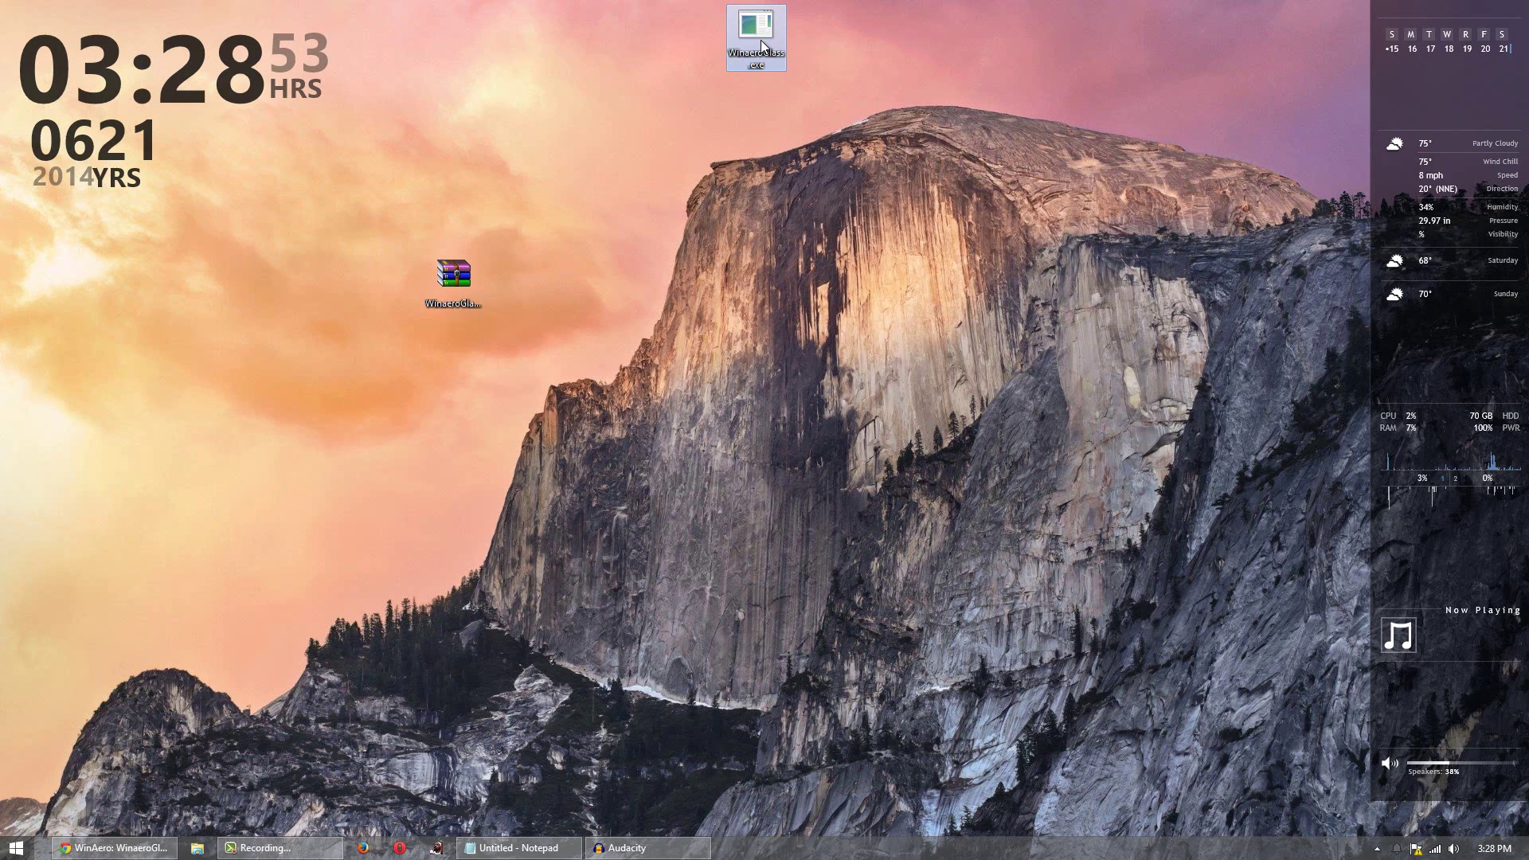
- Open a File Explorer window showing Libraries and reposition it on the desktop
click(199, 848)
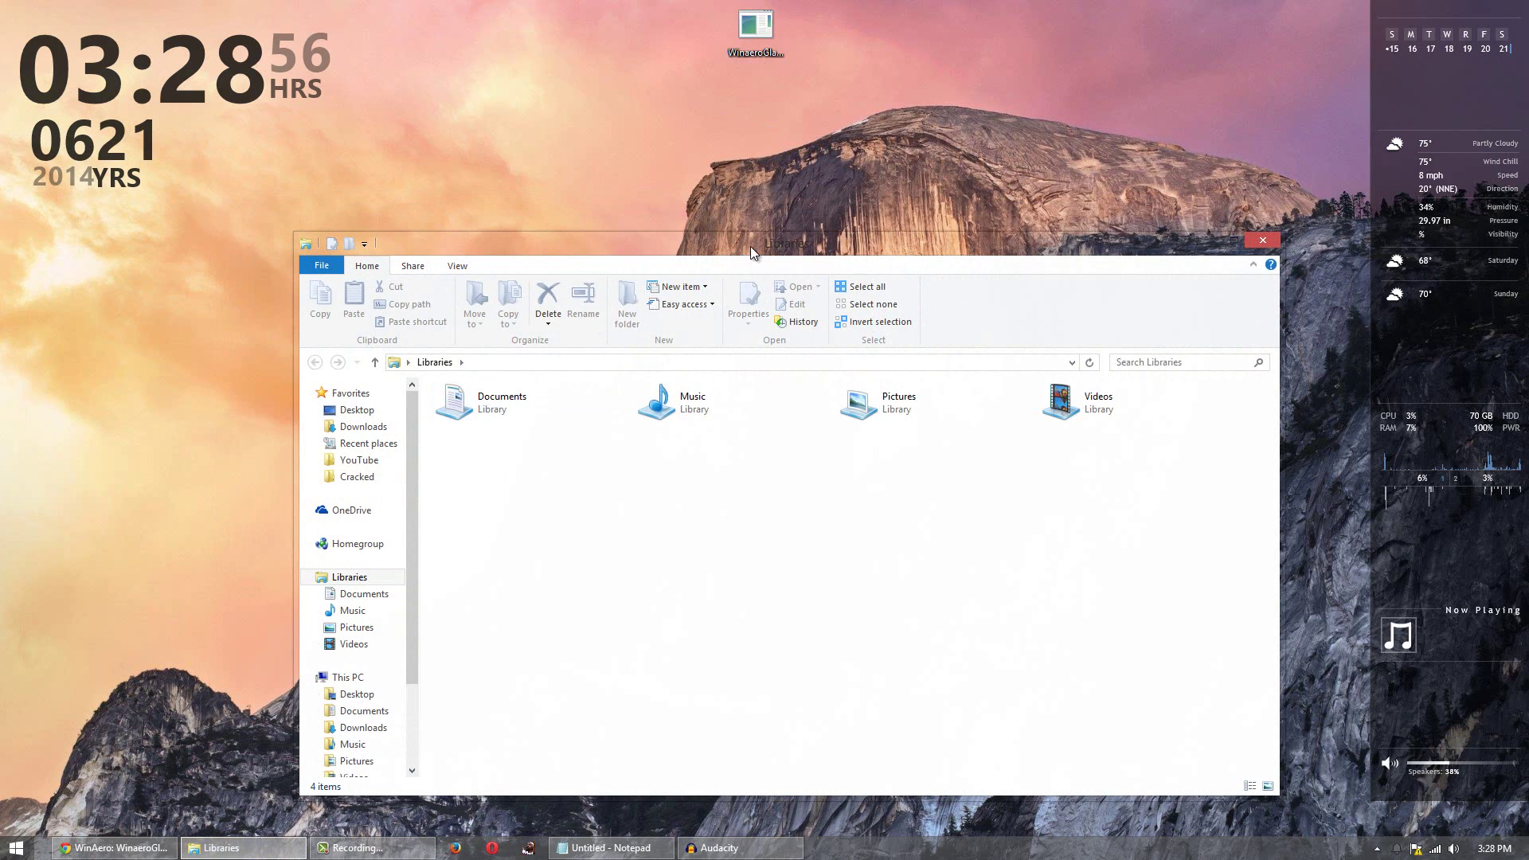
drag(750, 246, 730, 240)
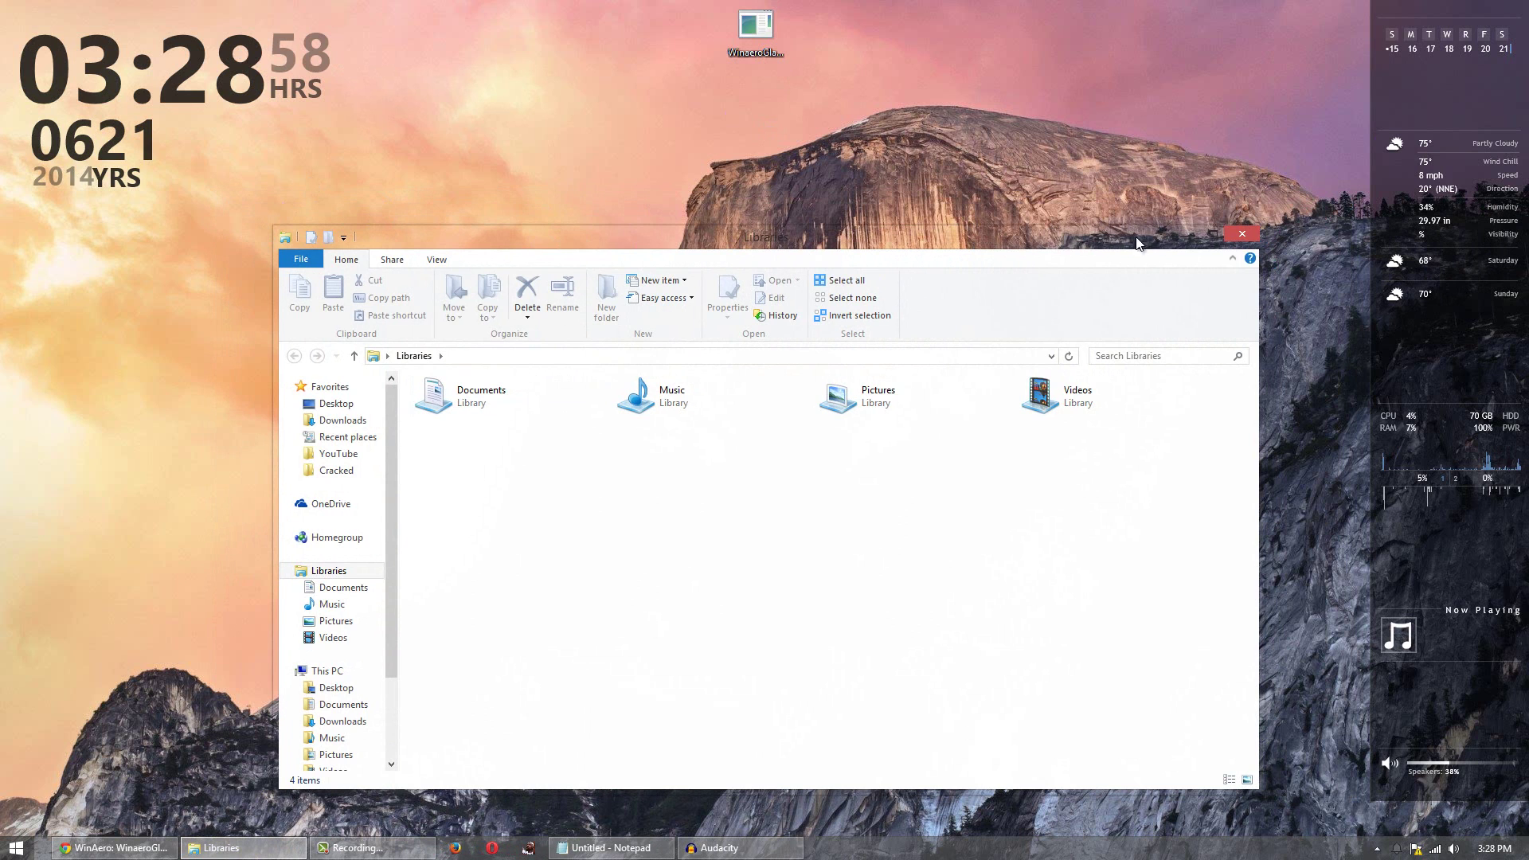
drag(752, 234, 436, 156)
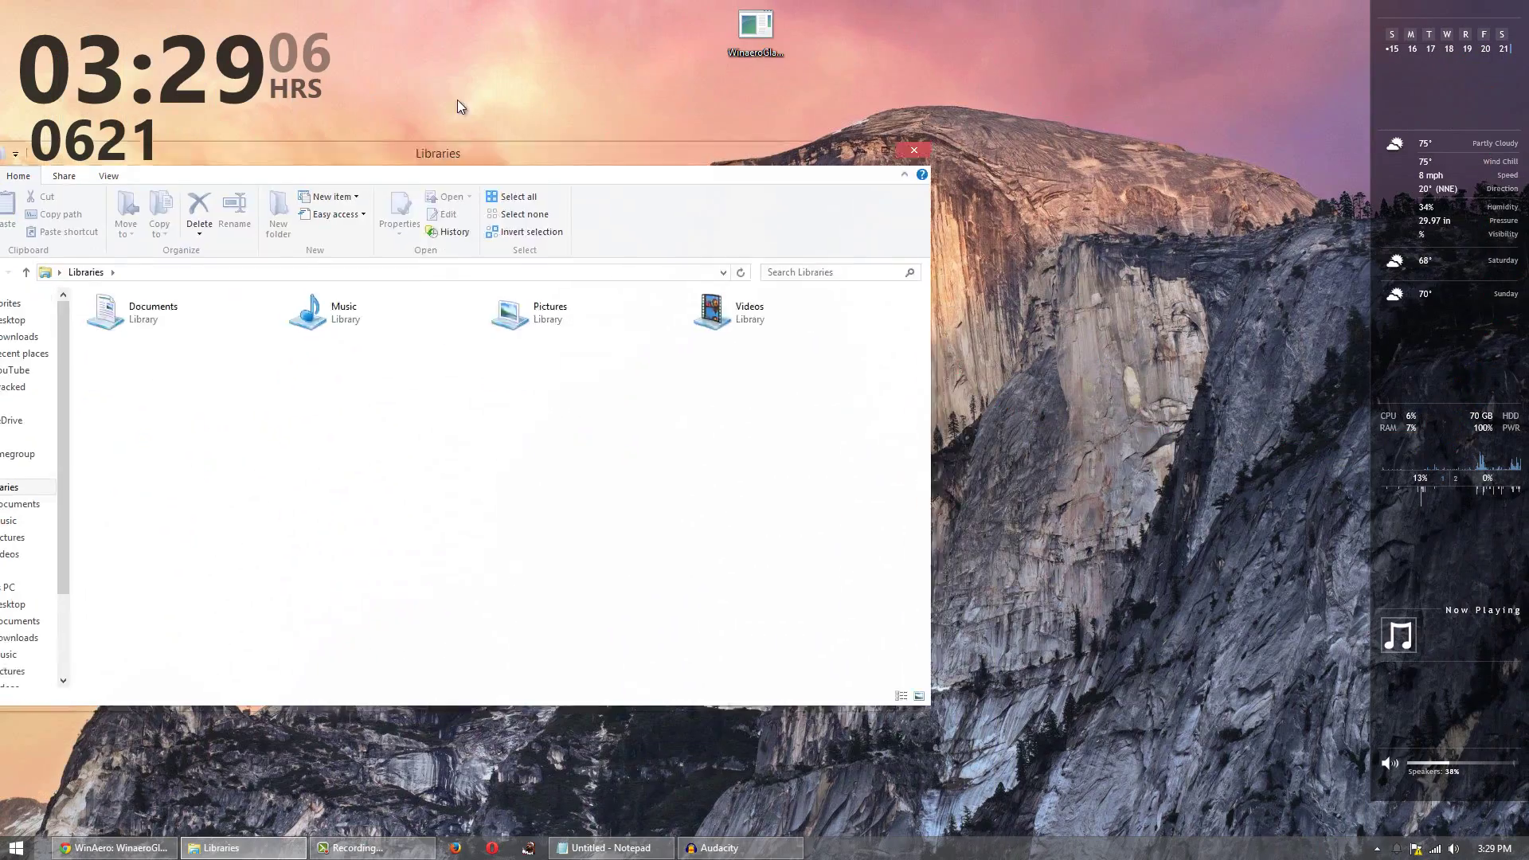
drag(457, 100, 603, 143)
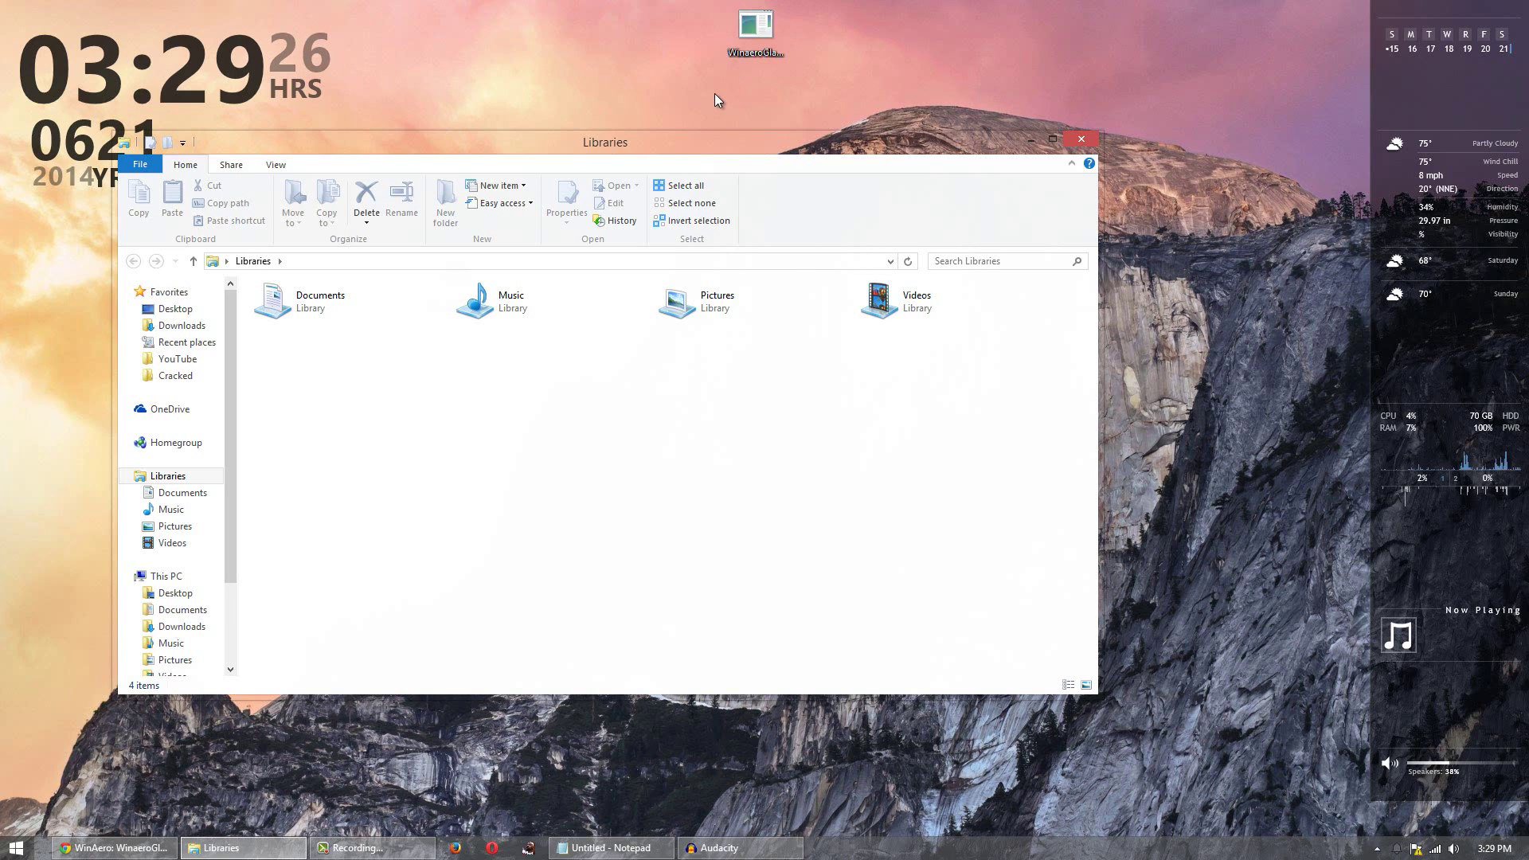
- Bring up the Notepad note and select the AppData\Roaming\...\Programs\Startup folder path
click(614, 848)
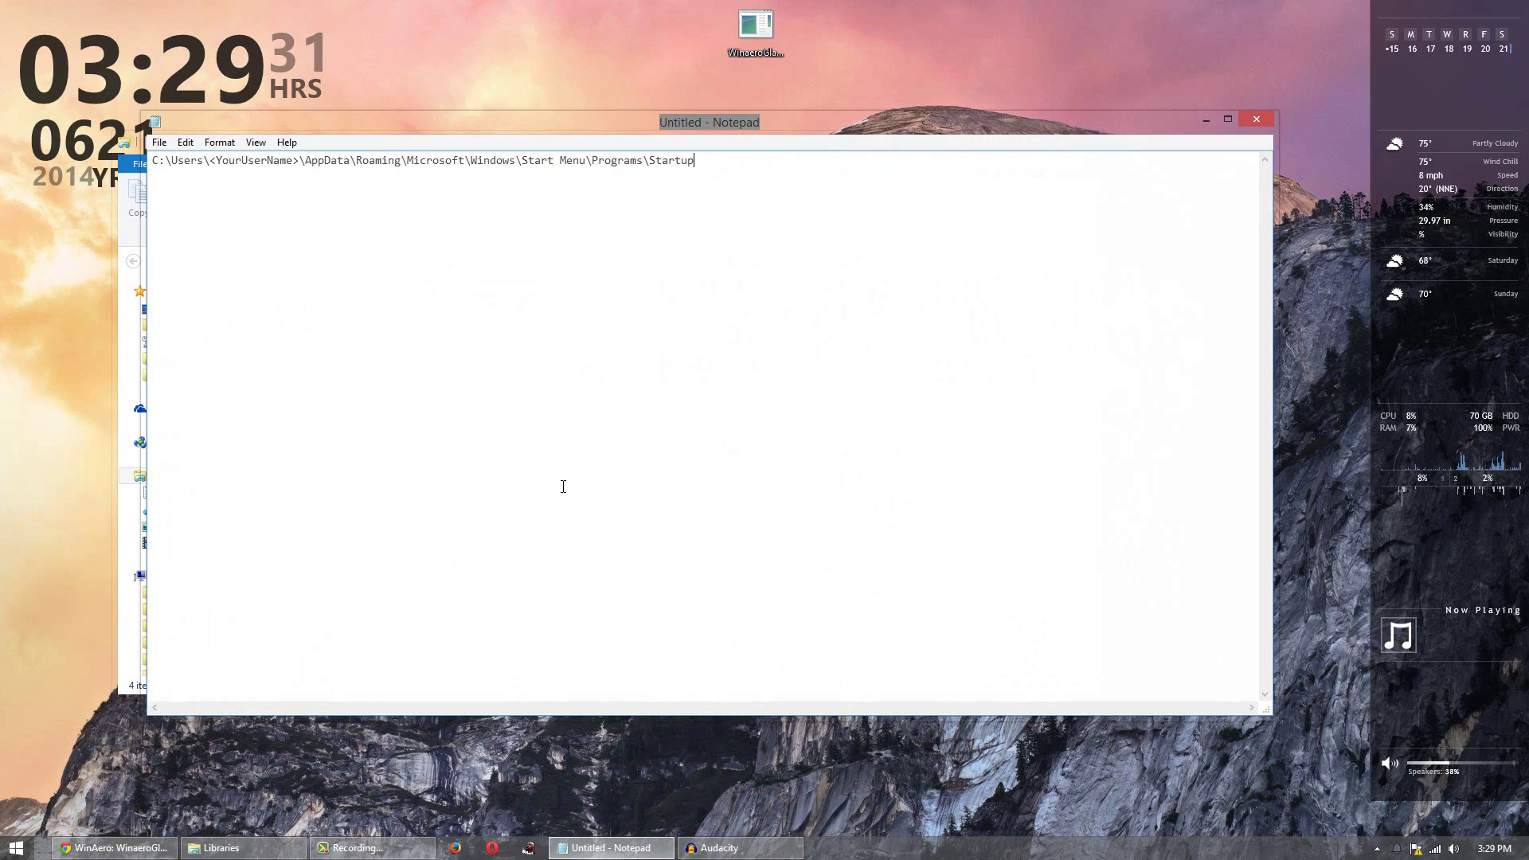
click(563, 486)
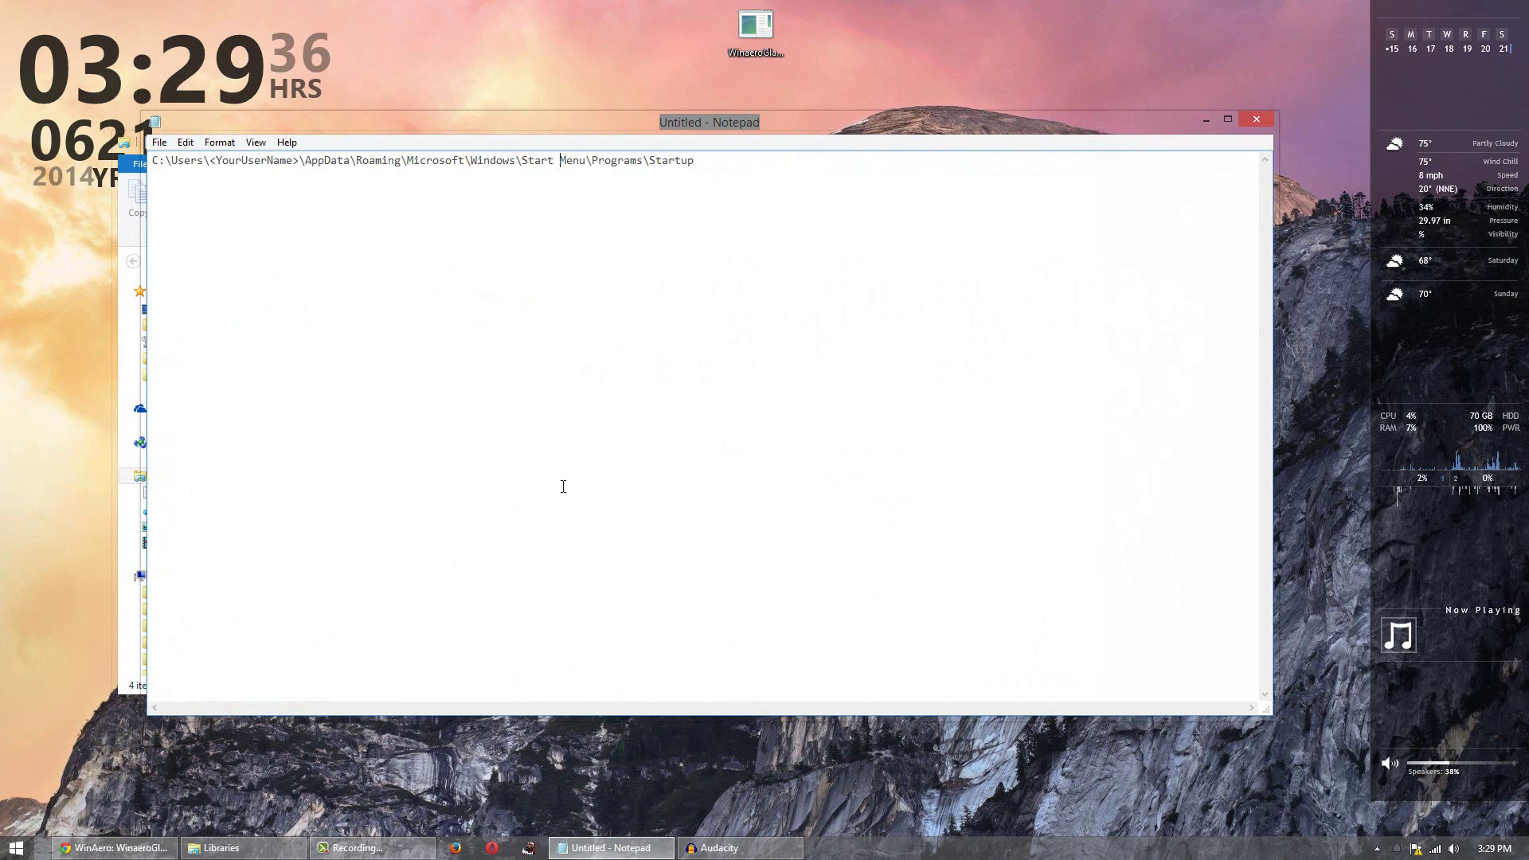
drag(764, 178, 148, 167)
click(252, 163)
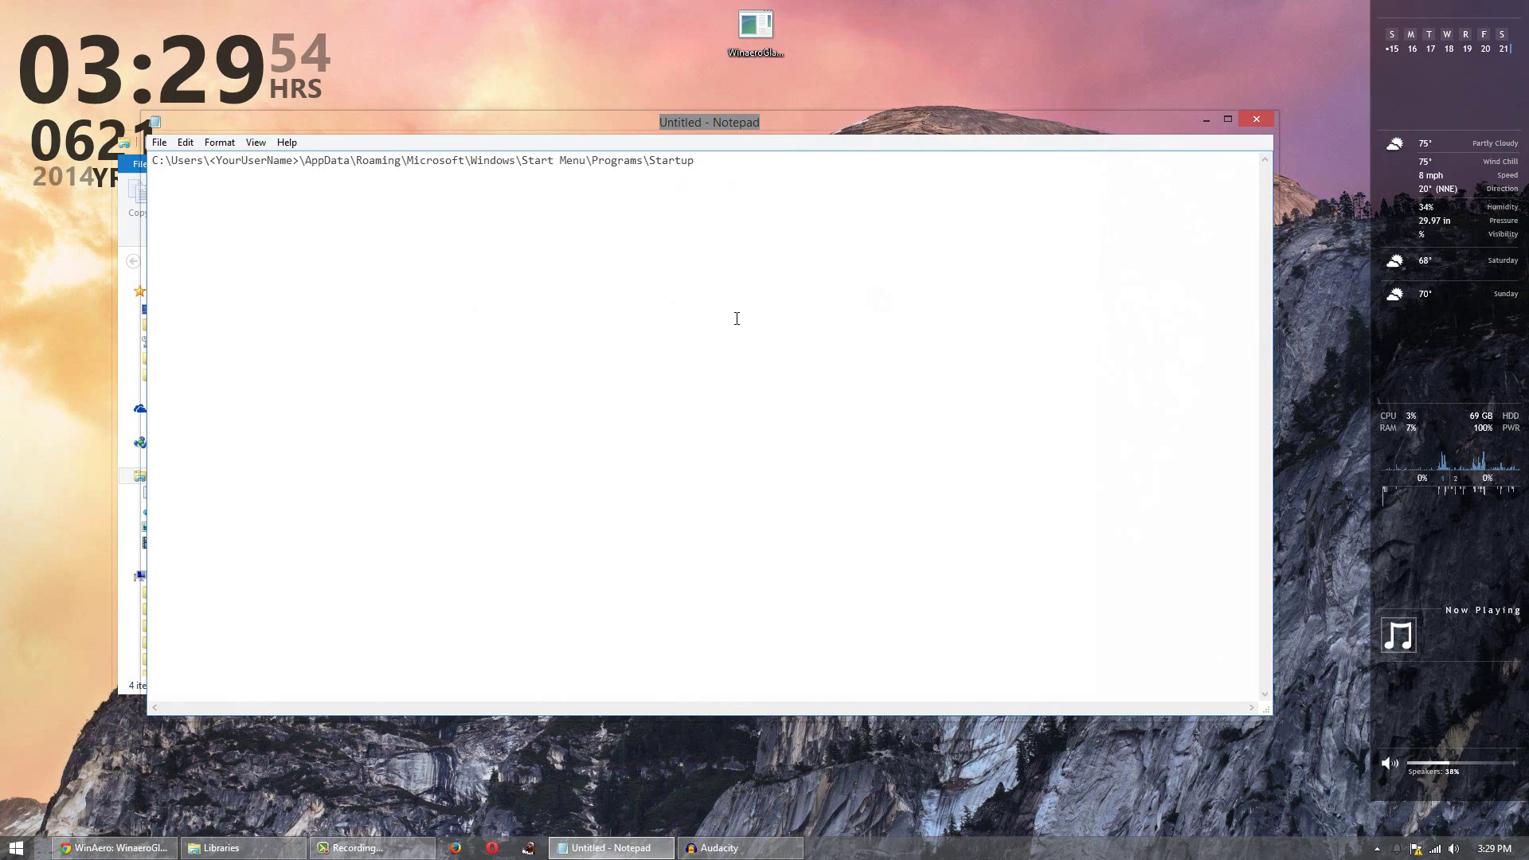
- Minimize Notepad and browse This PC > Local Disk (C:) > Users > your profile folder
click(1205, 121)
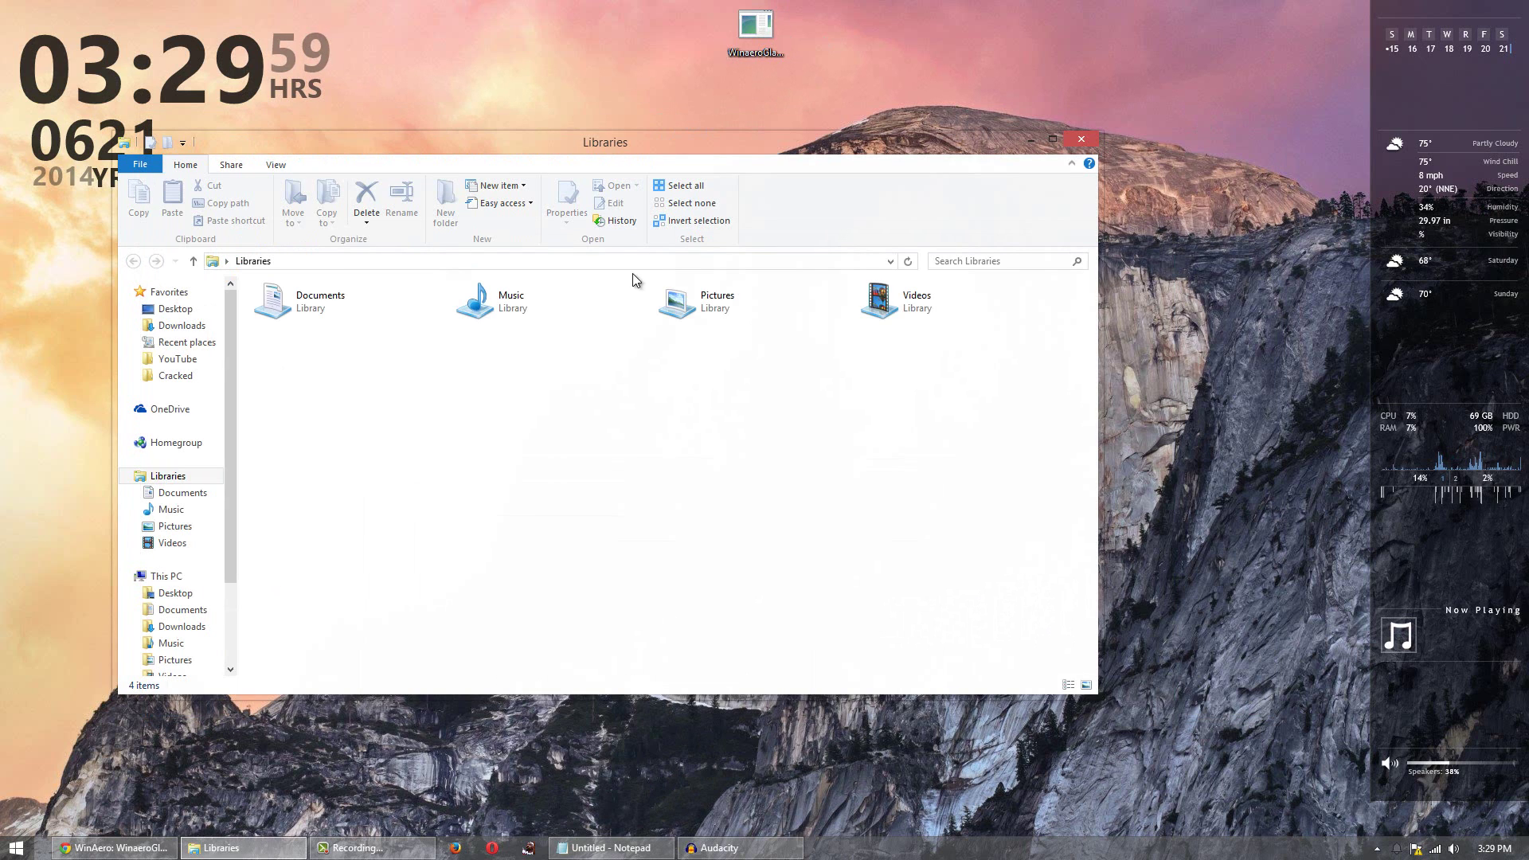
drag(635, 151, 706, 122)
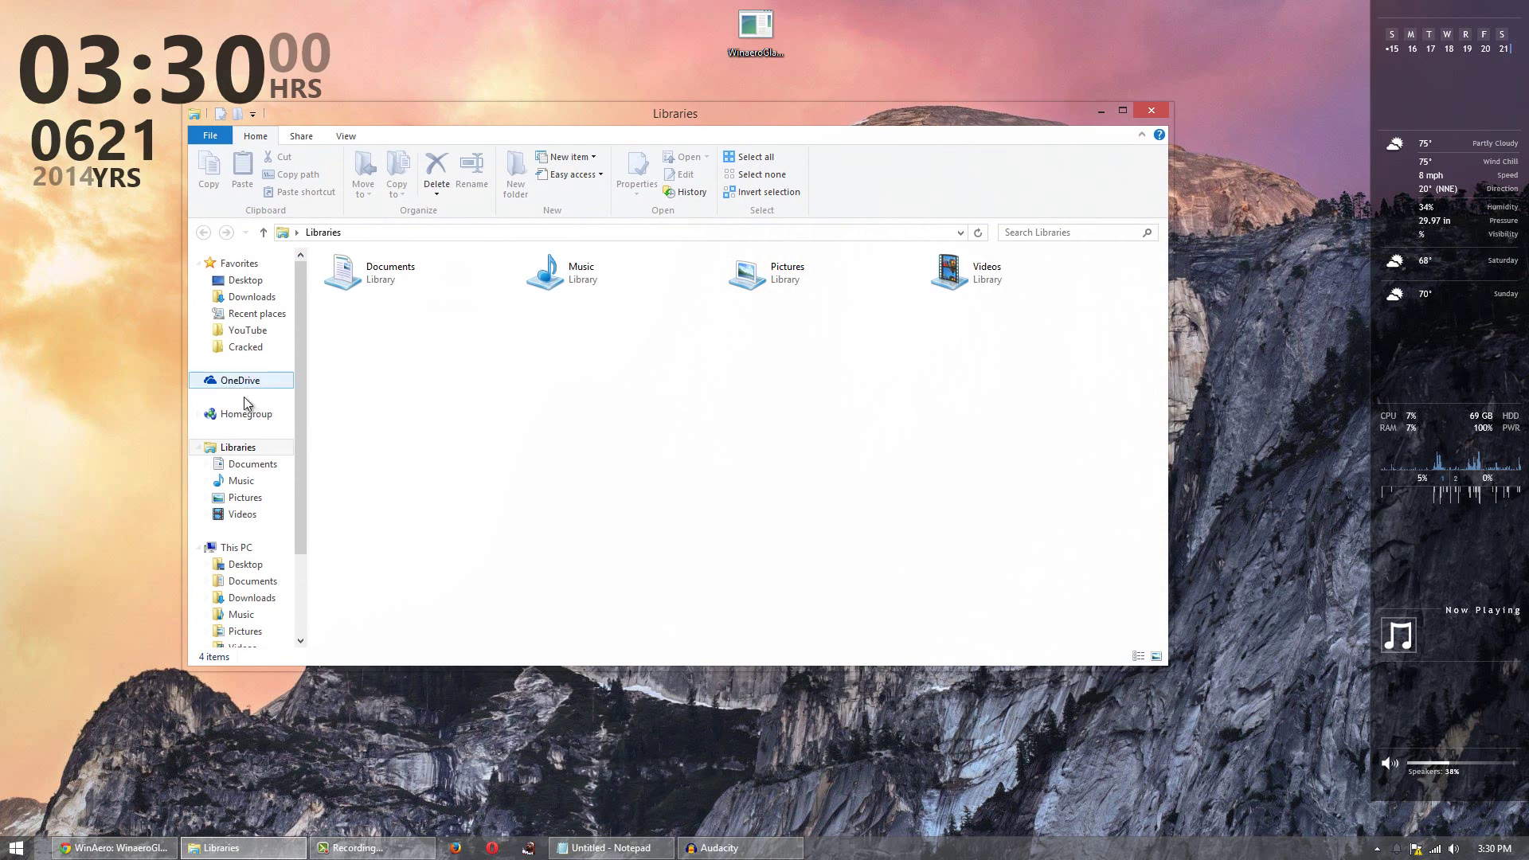
scroll(289, 448, down, 2)
click(239, 441)
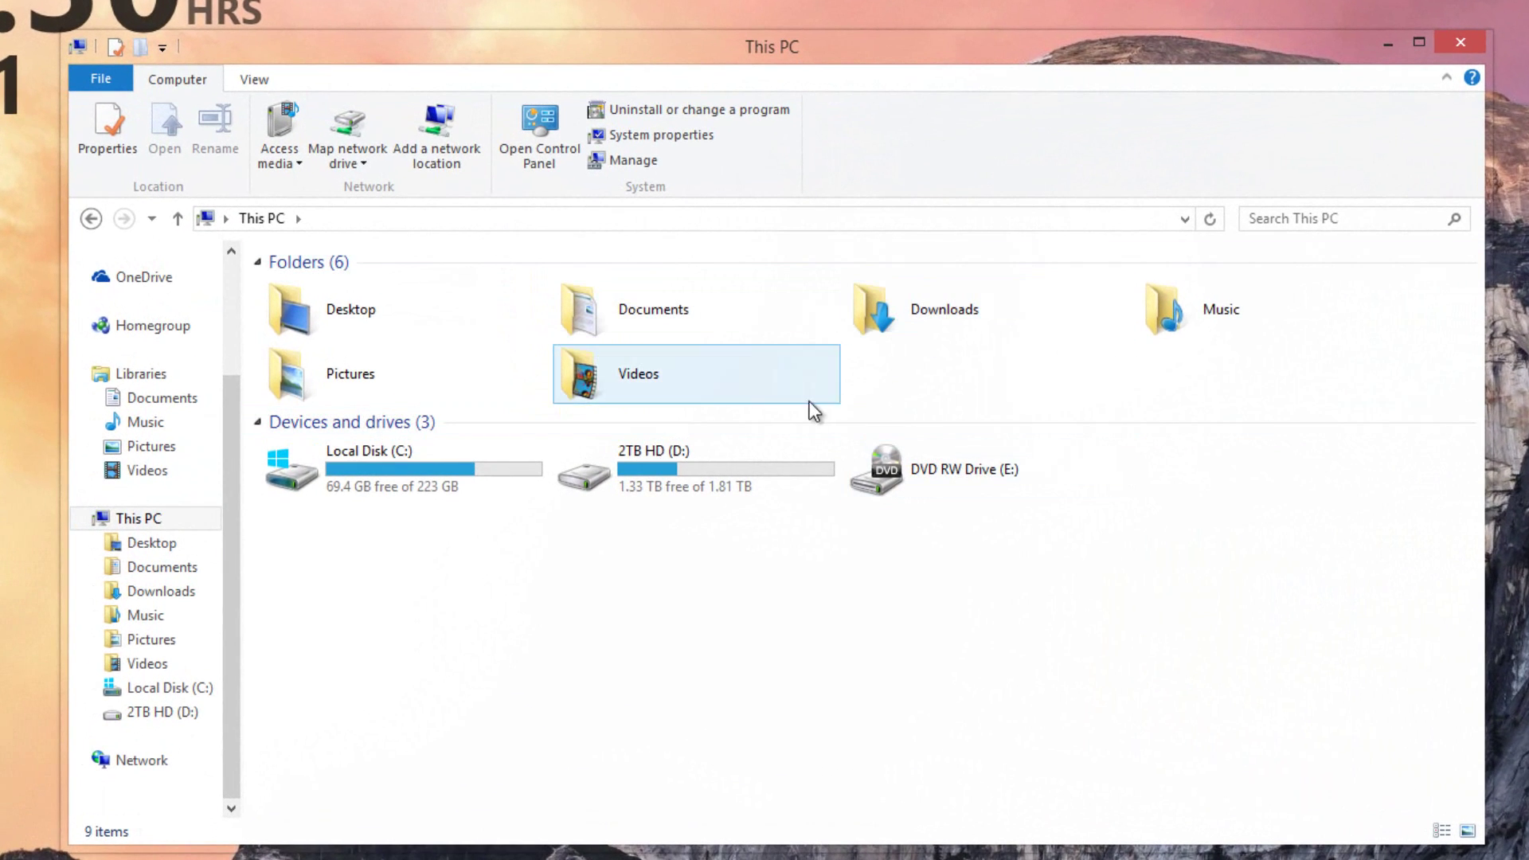
double_click(426, 480)
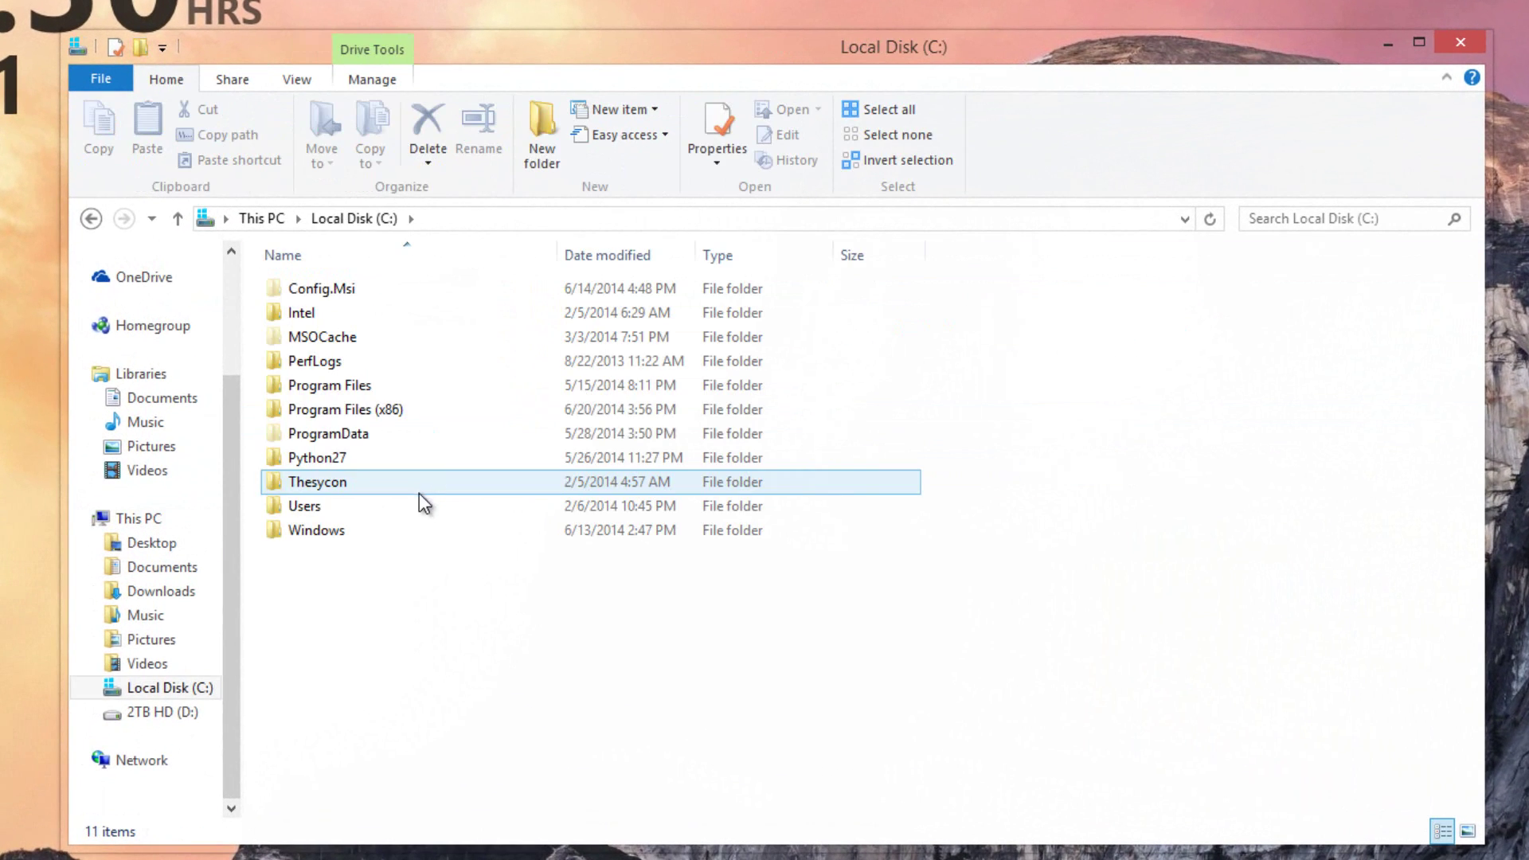
double_click(419, 505)
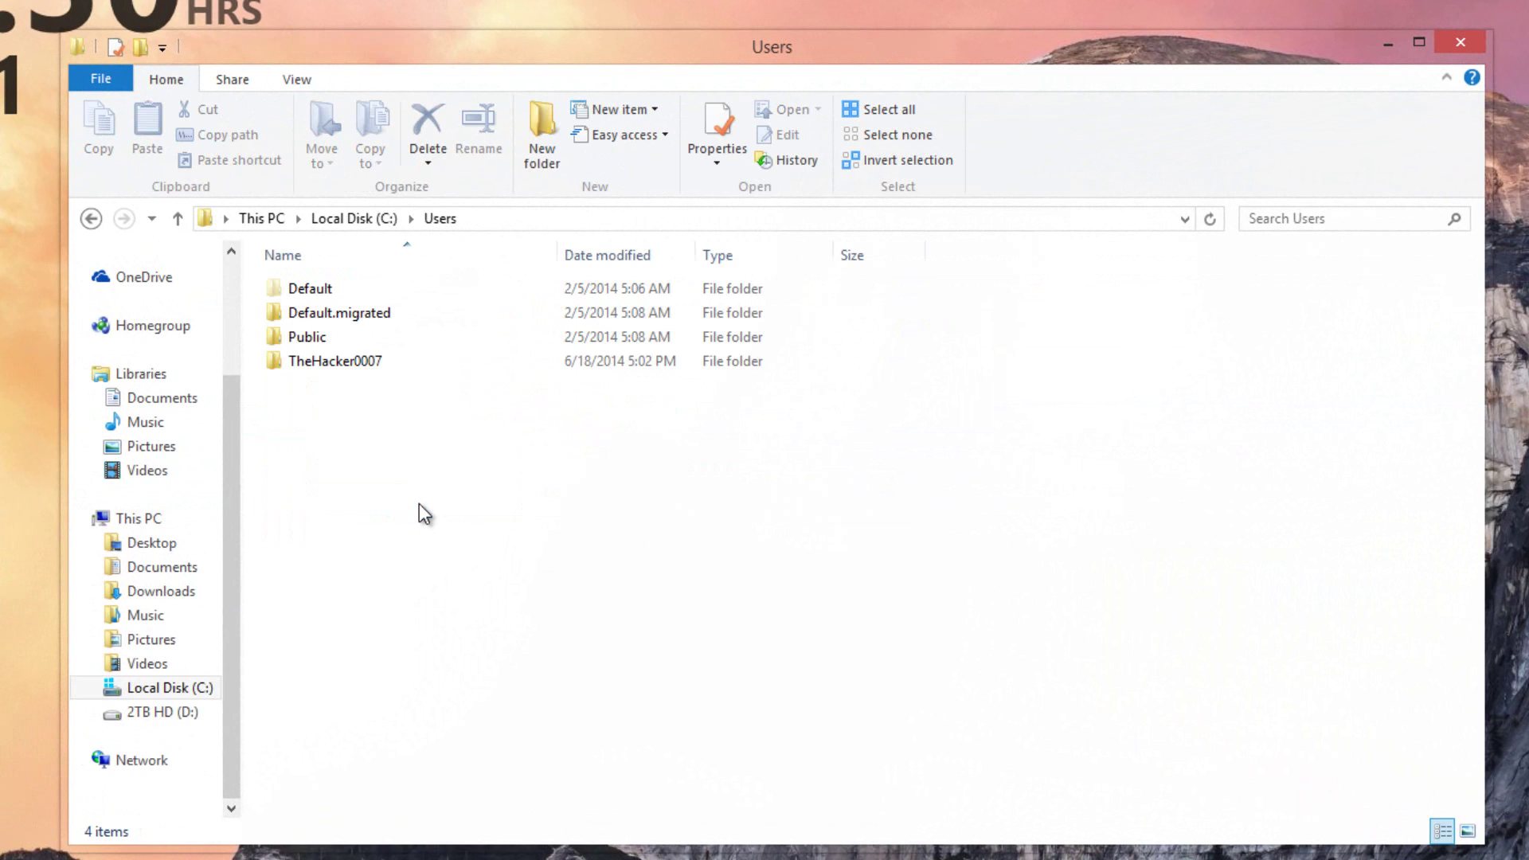
double_click(370, 365)
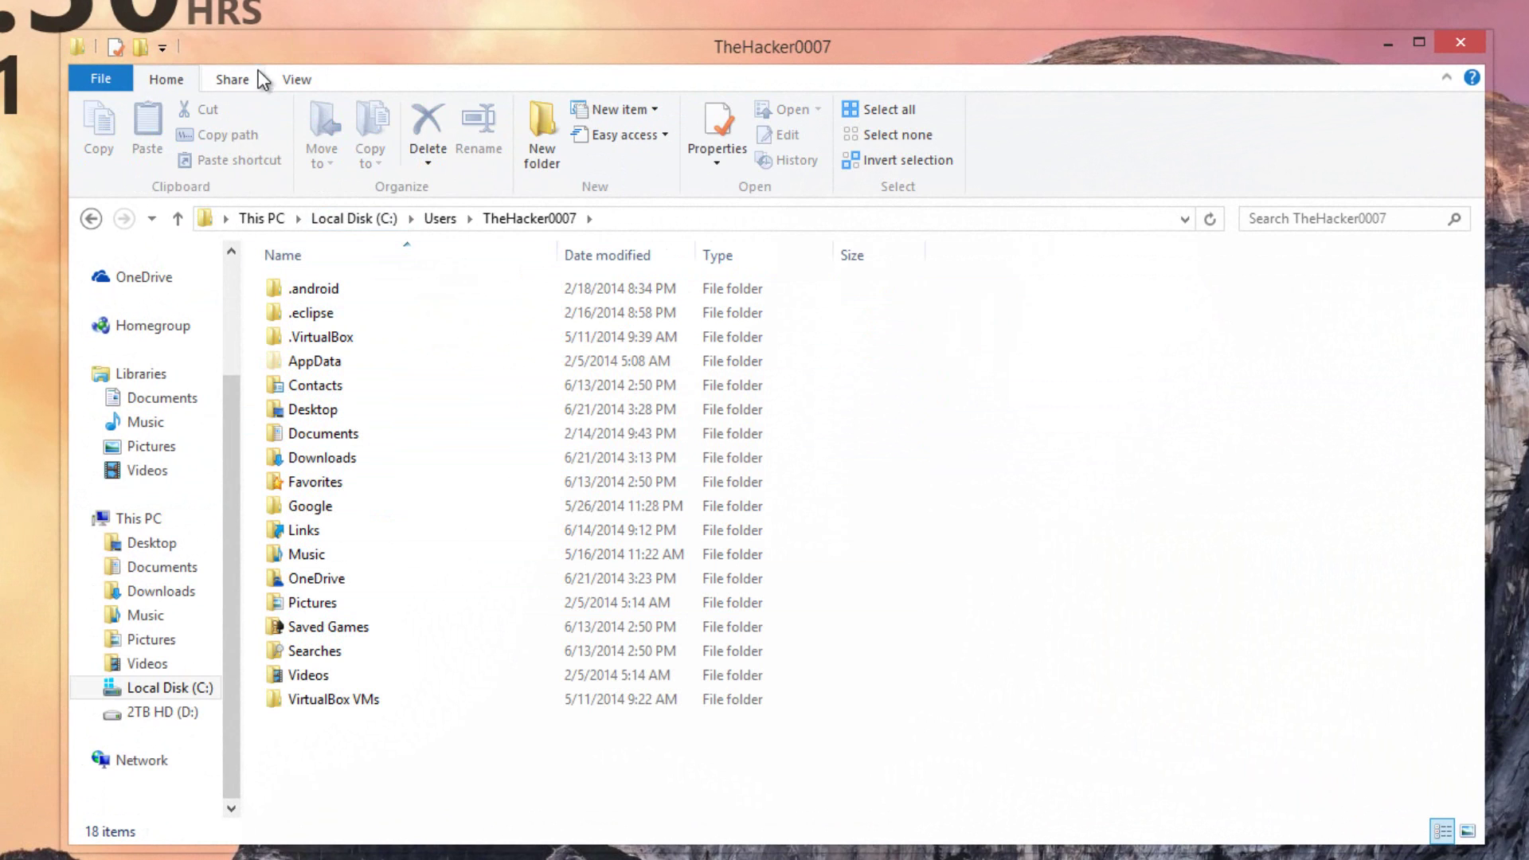
- Turn on Hidden items in the View options so AppData is listed
click(297, 80)
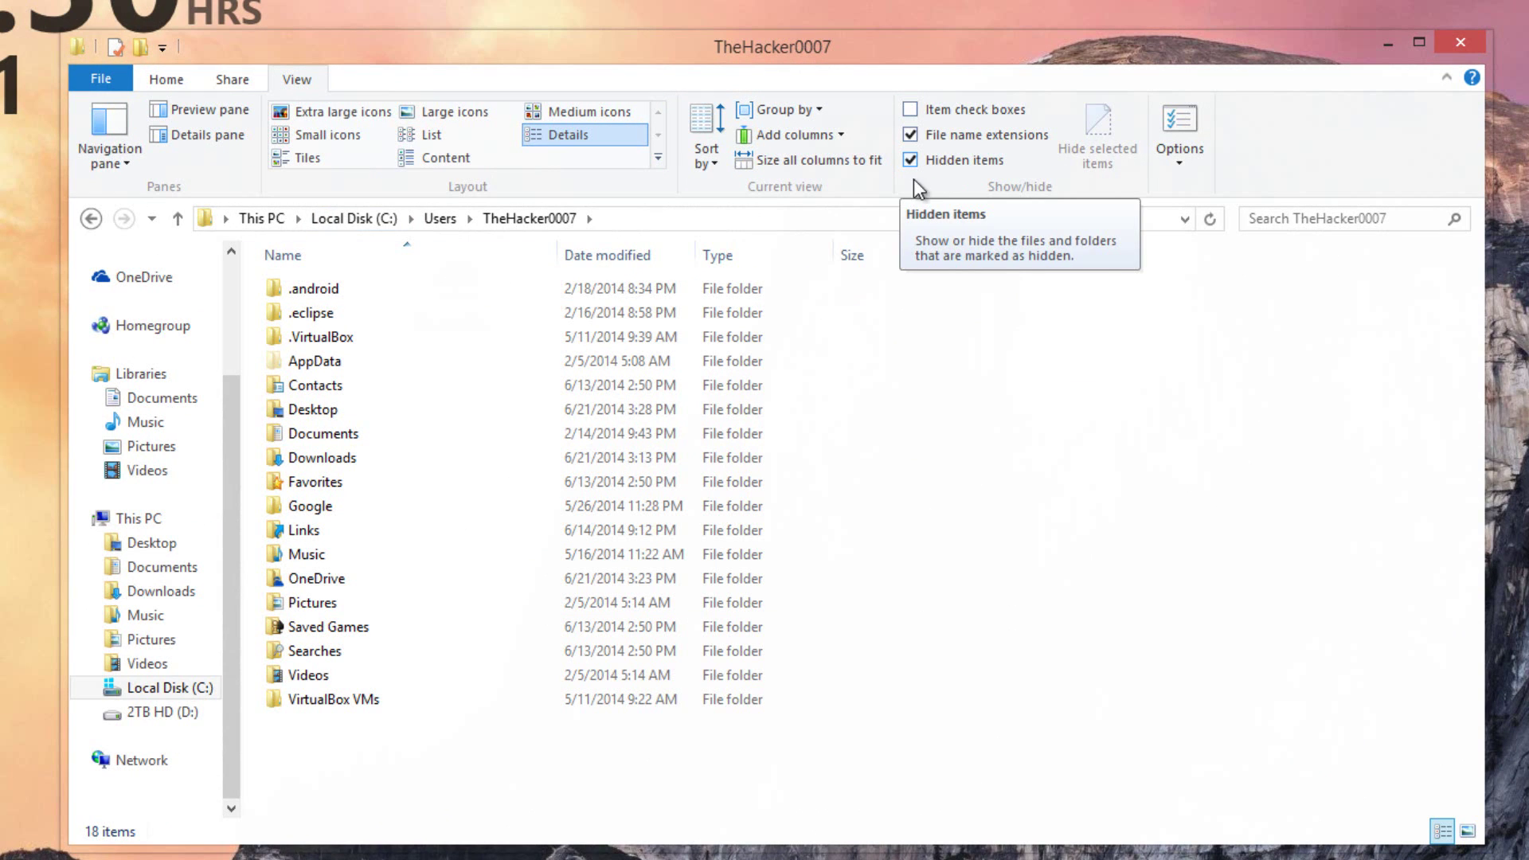
click(945, 159)
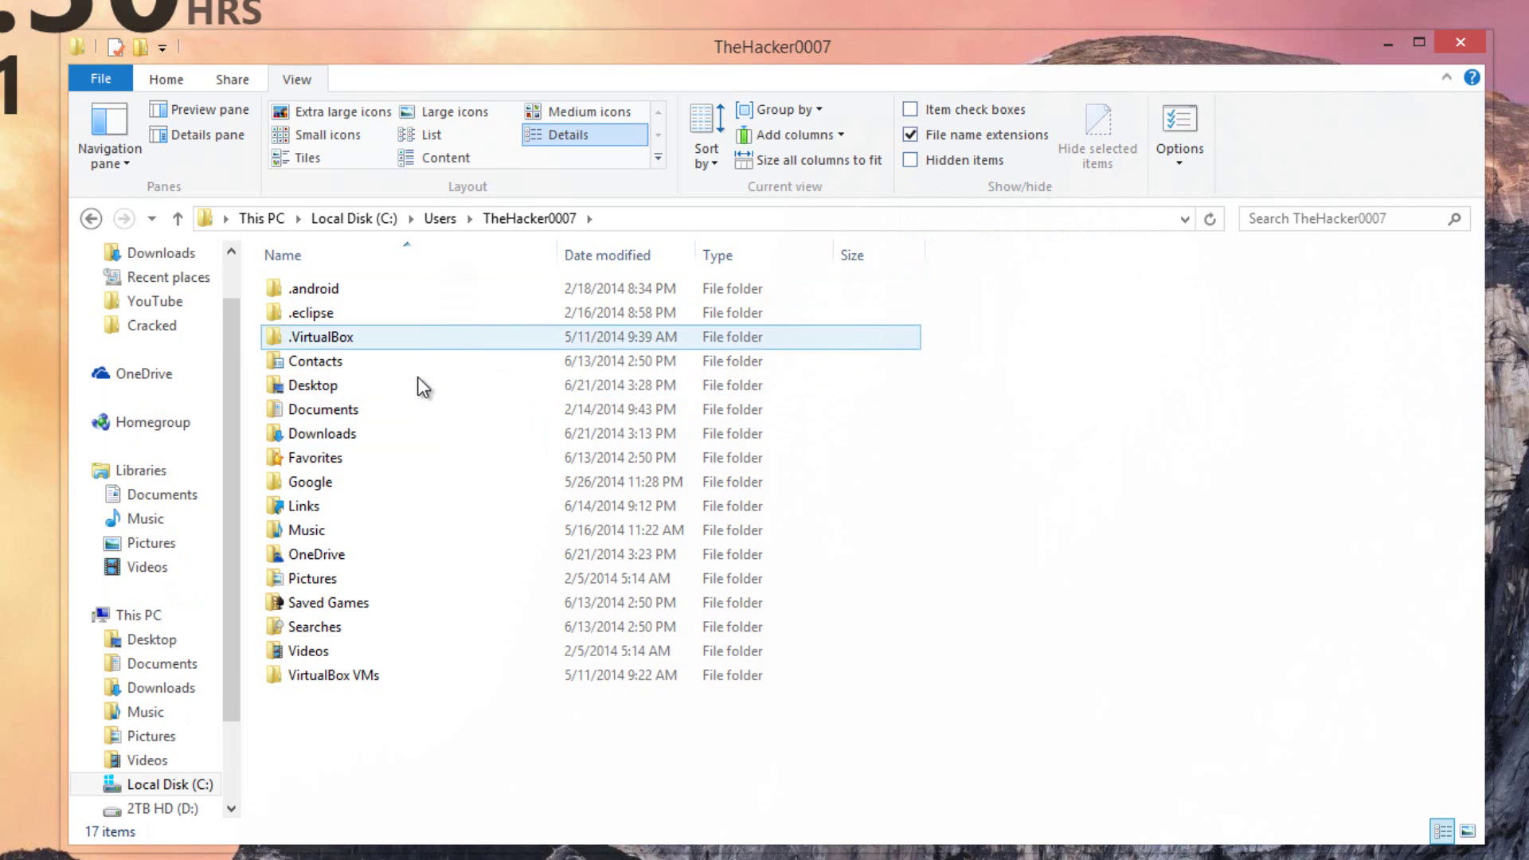
click(959, 163)
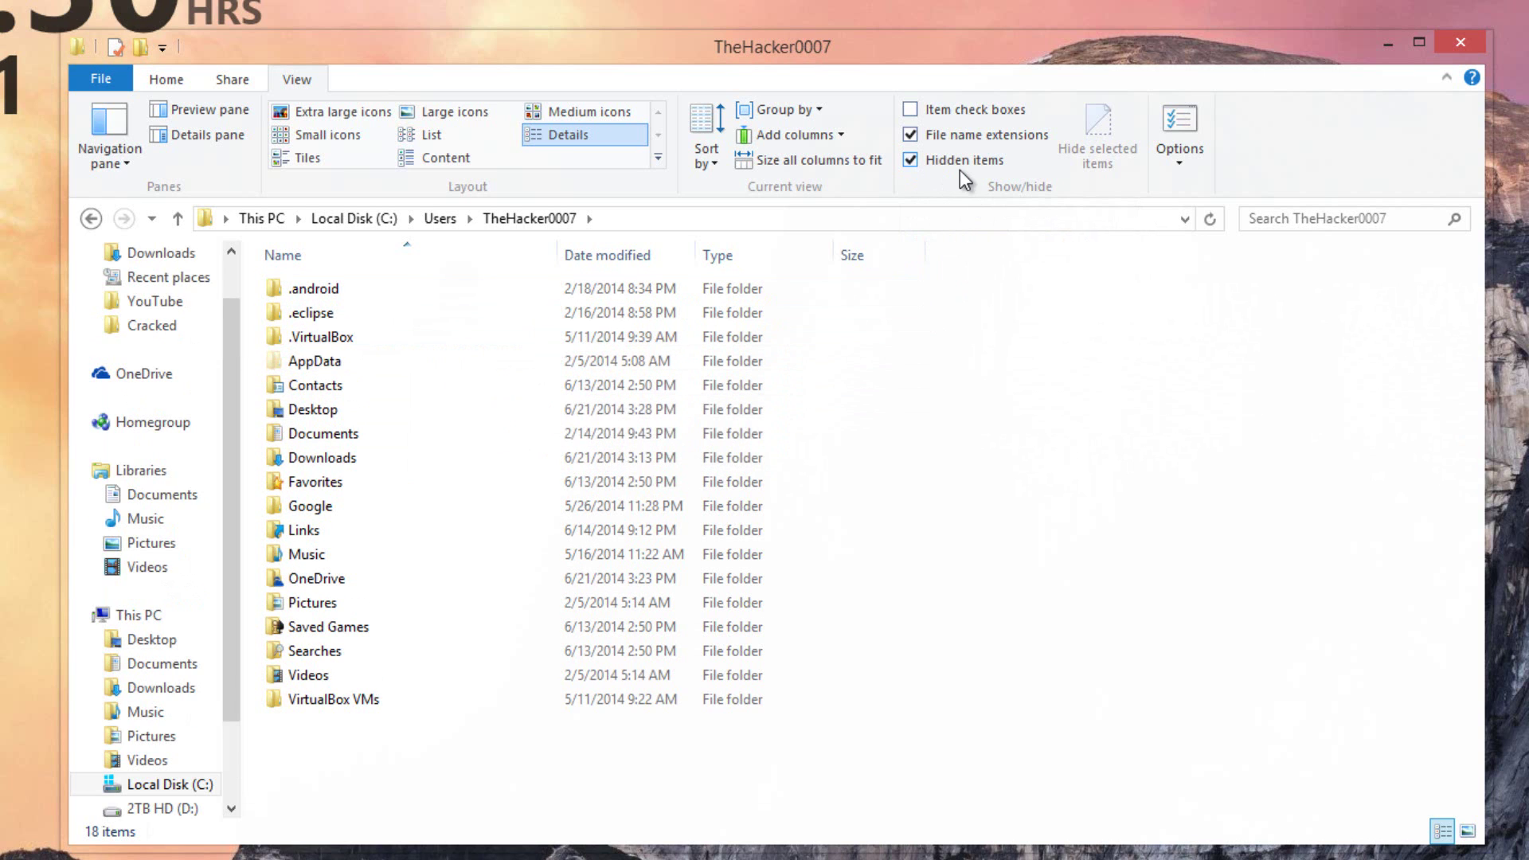
- Browse into AppData > Roaming > Microsoft > Windows
double_click(357, 362)
click(166, 79)
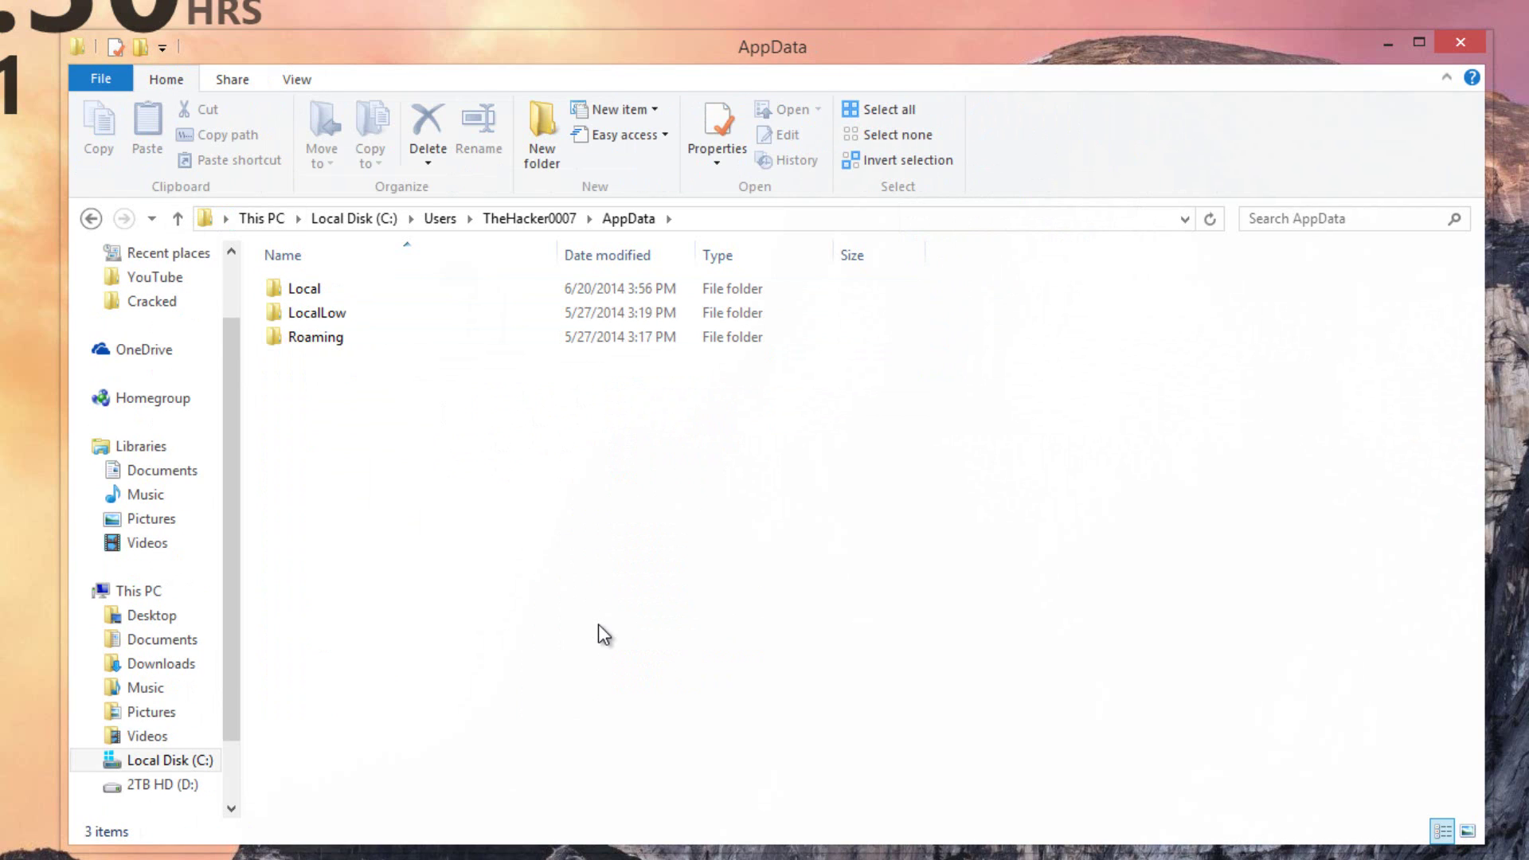
double_click(377, 344)
click(442, 623)
scroll(442, 623, down, 1)
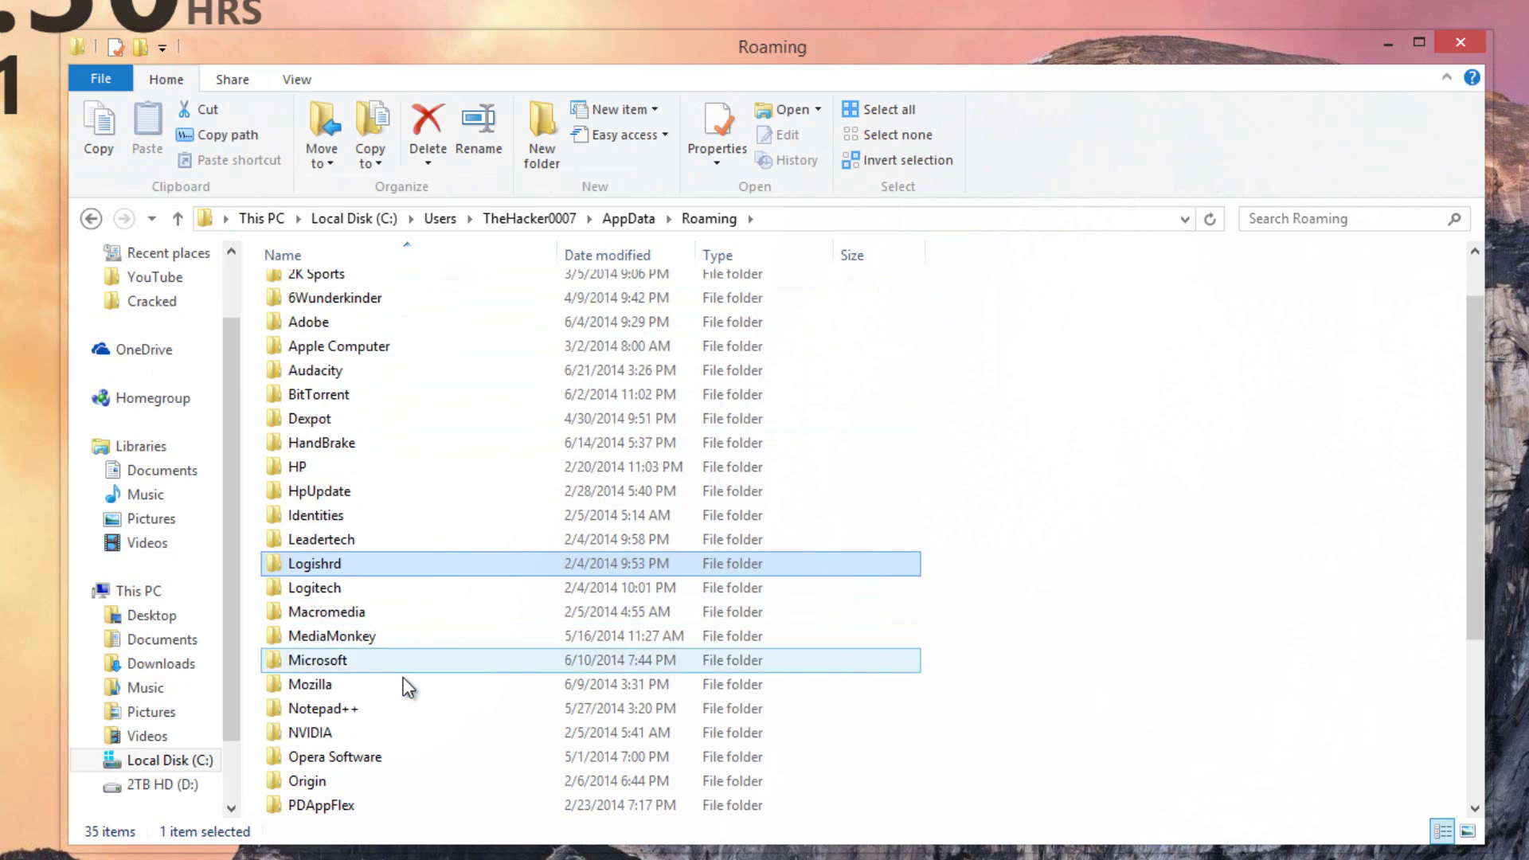
double_click(414, 657)
scroll(391, 596, down, 4)
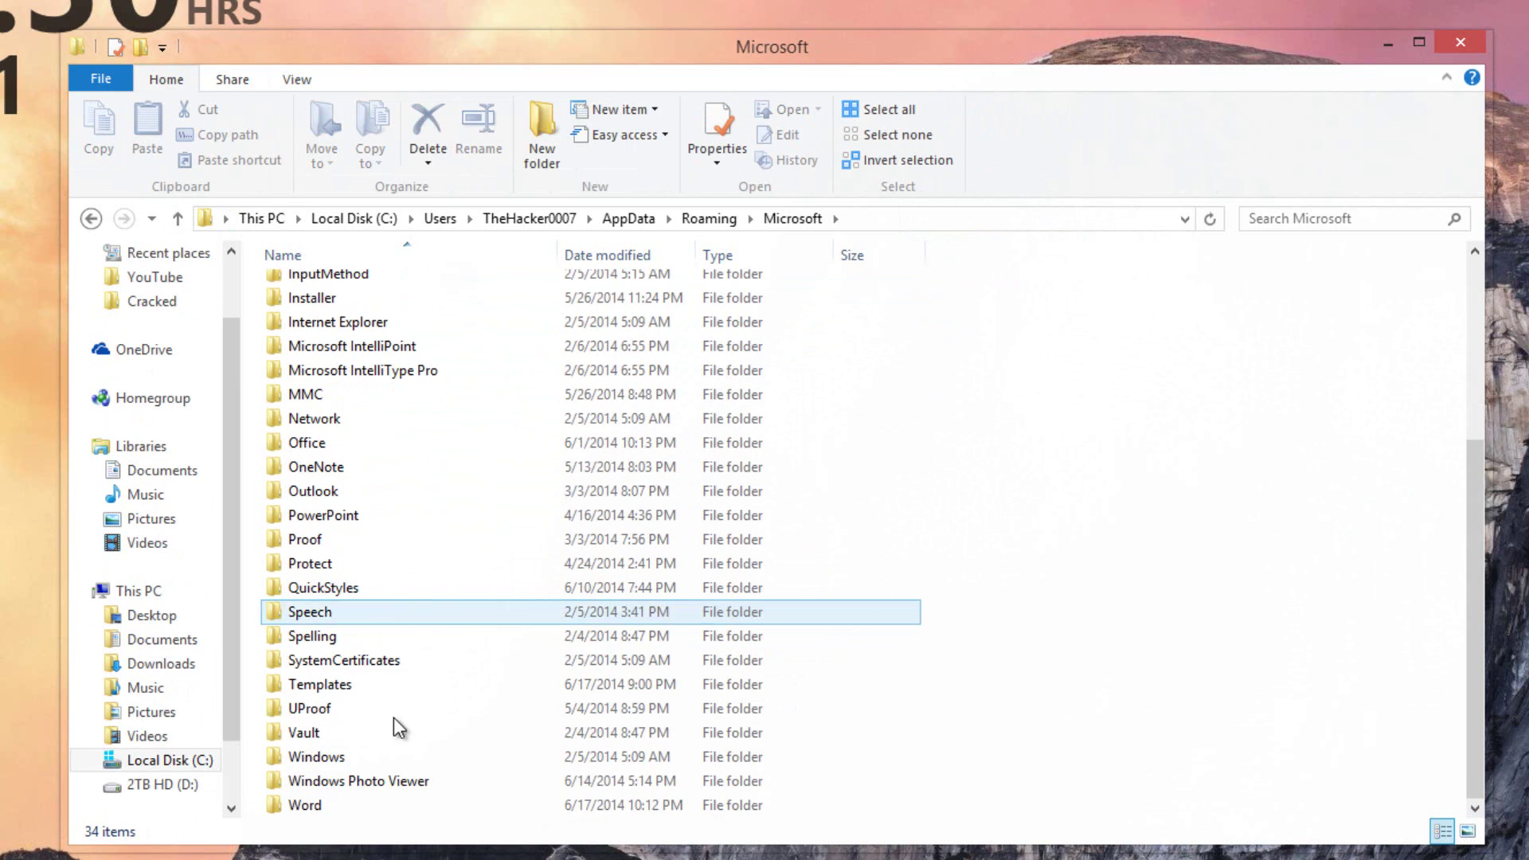
double_click(390, 758)
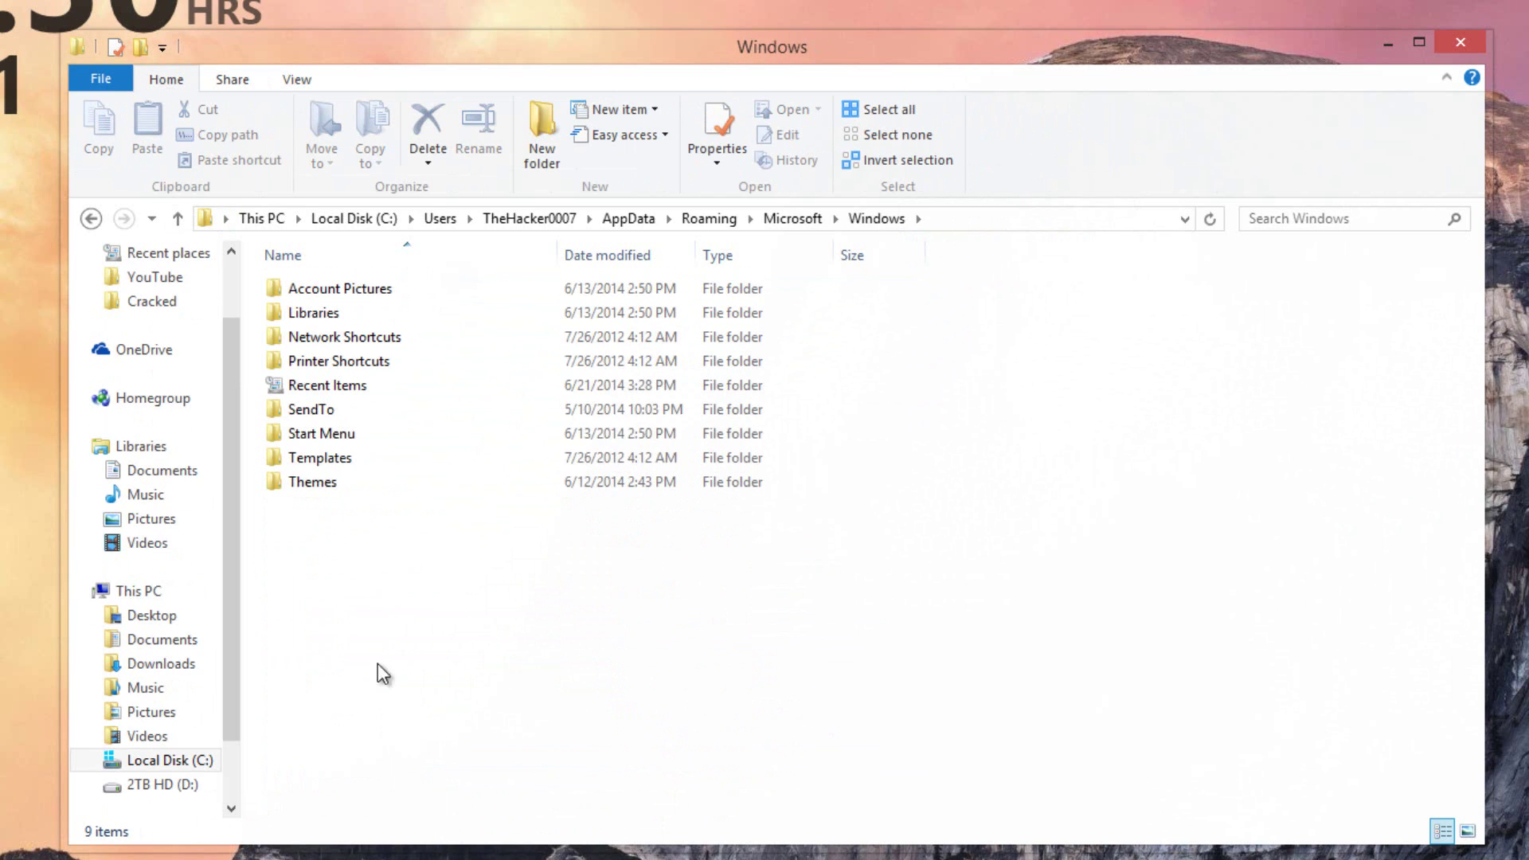
- Continue into Start Menu > Programs > Startup and bring up the copy actions
double_click(366, 428)
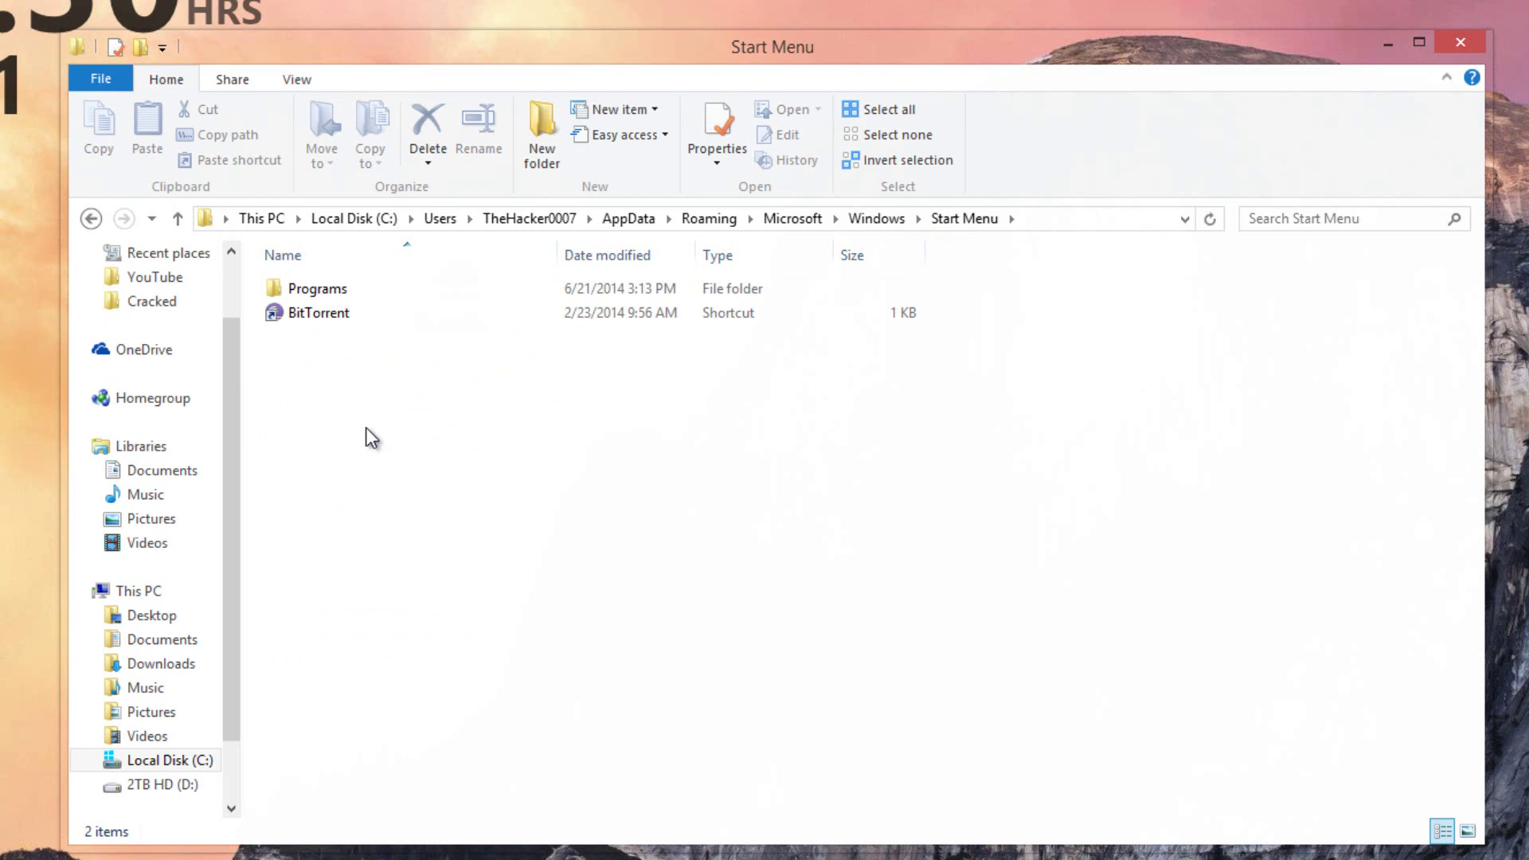
double_click(380, 285)
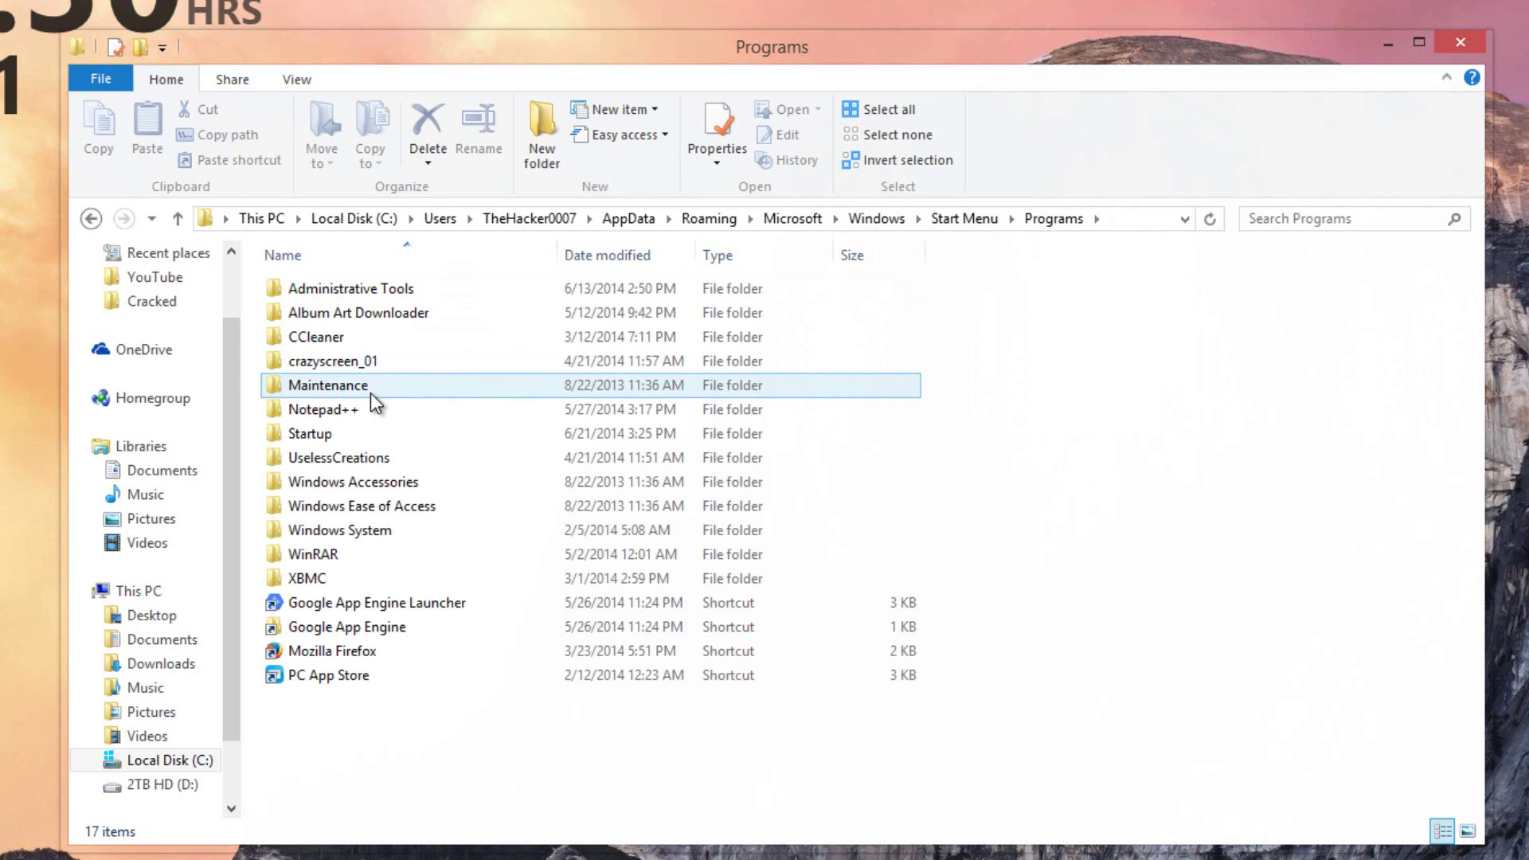
double_click(370, 432)
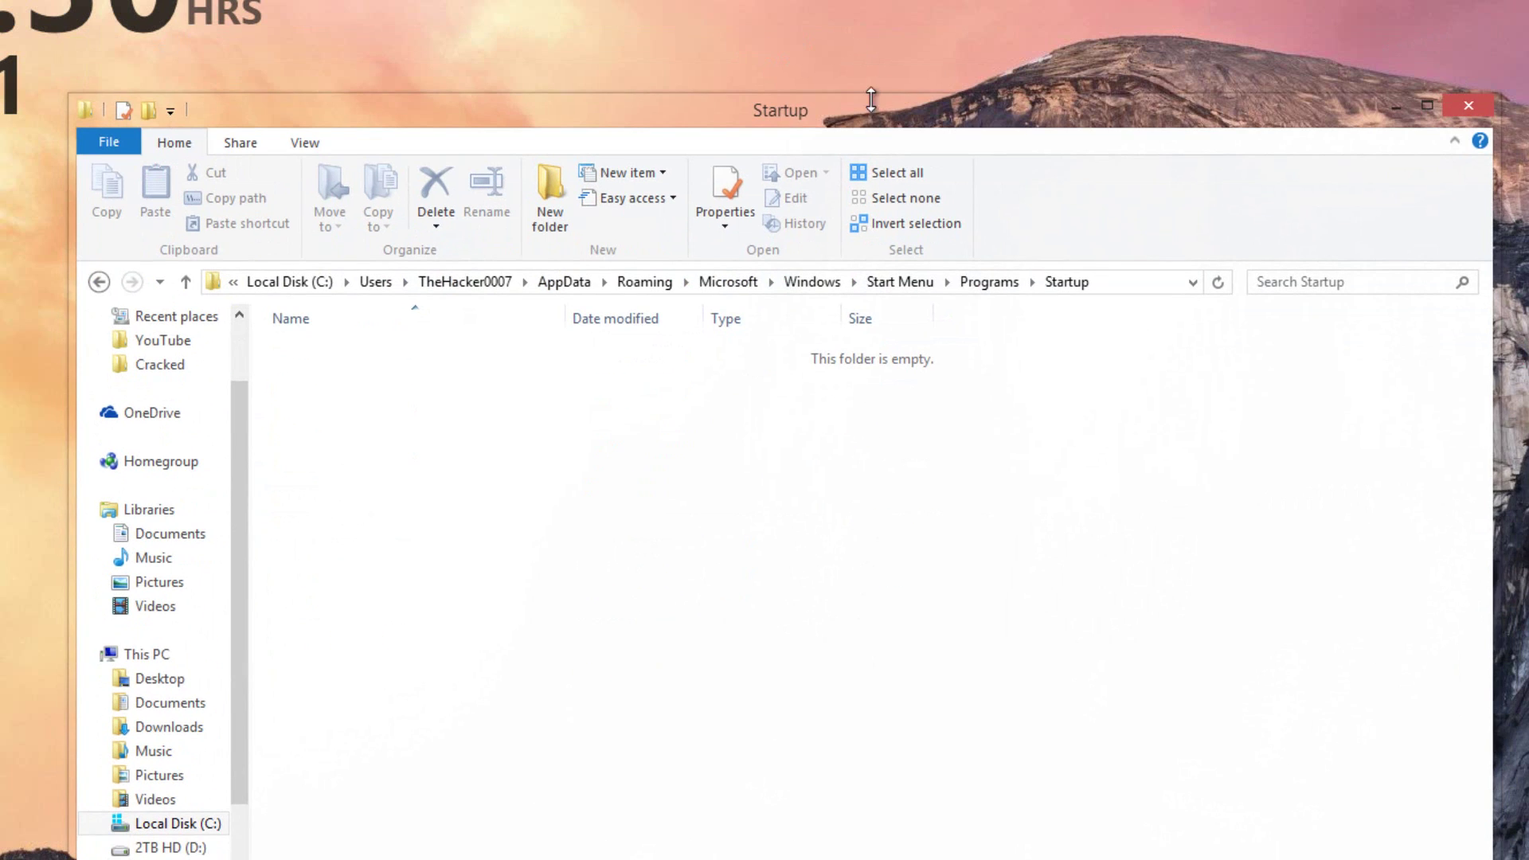
right_click(972, 40)
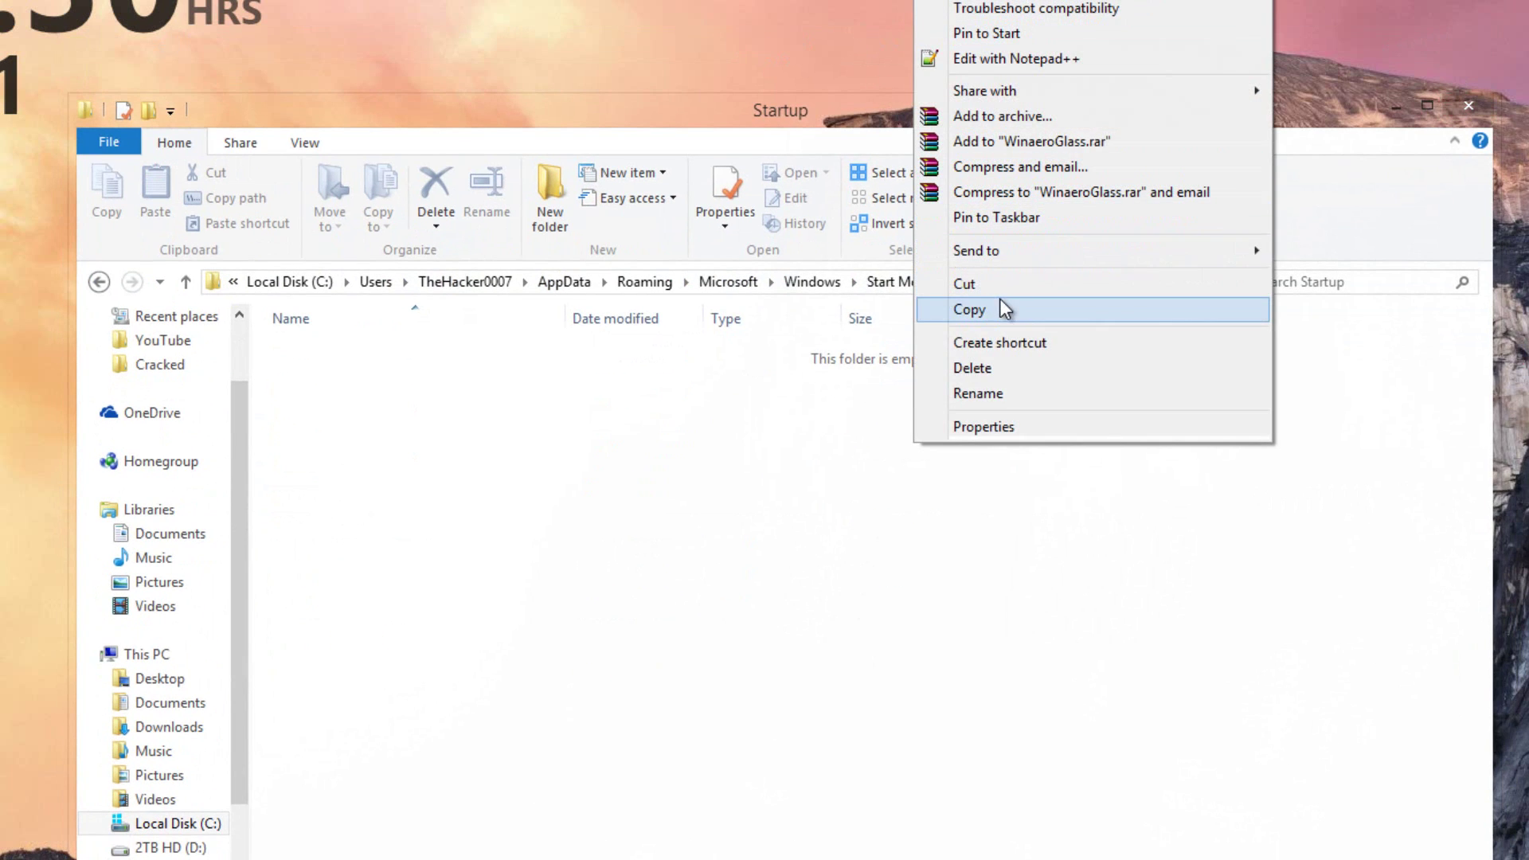
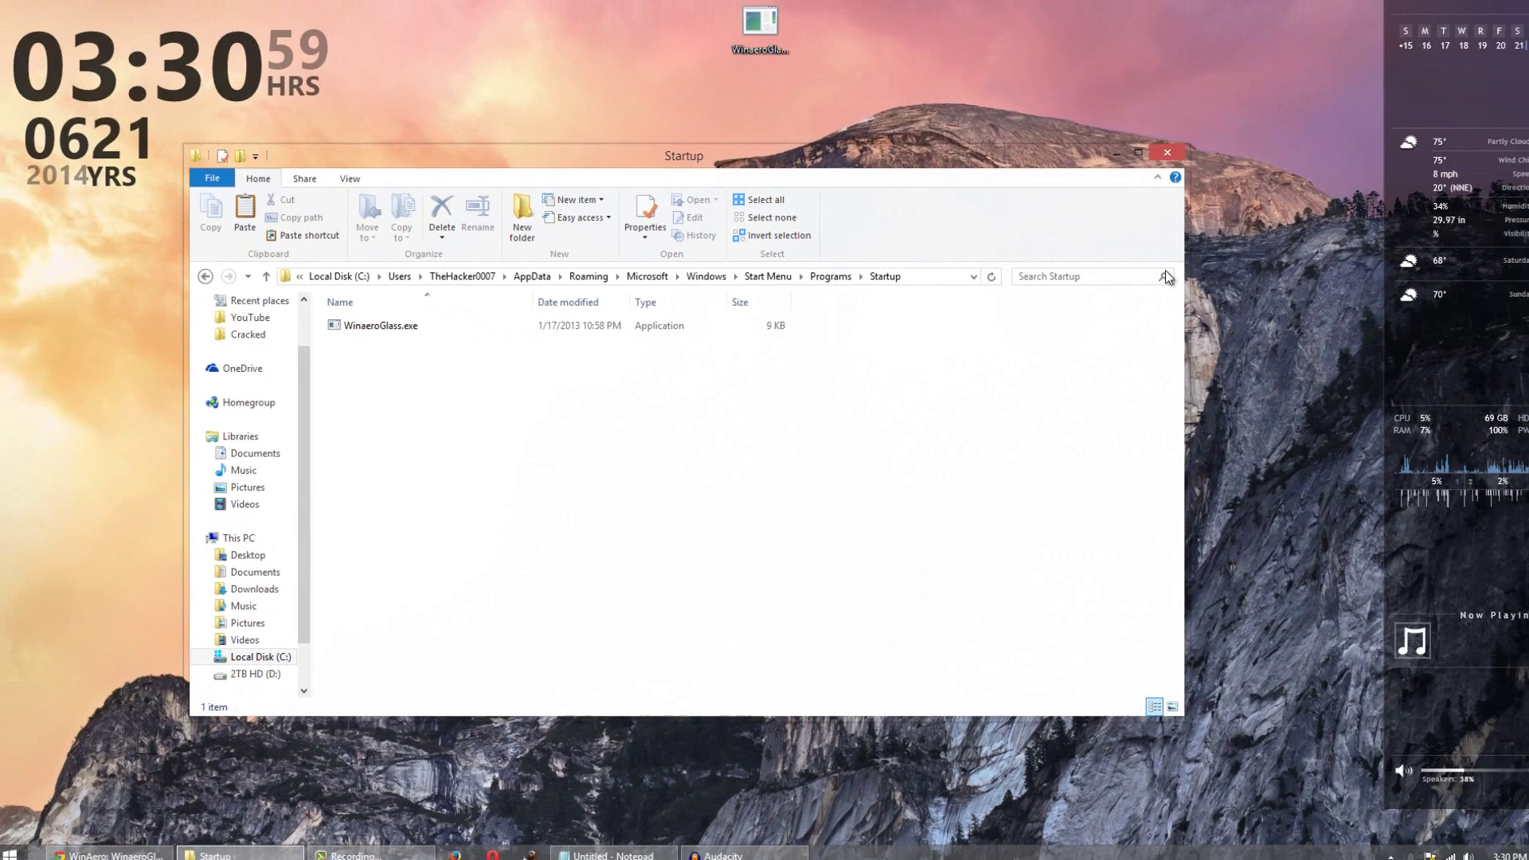
- Close the Startup folder window containing WinaeroGlass.exe, leaving the desktop visible
click(1172, 153)
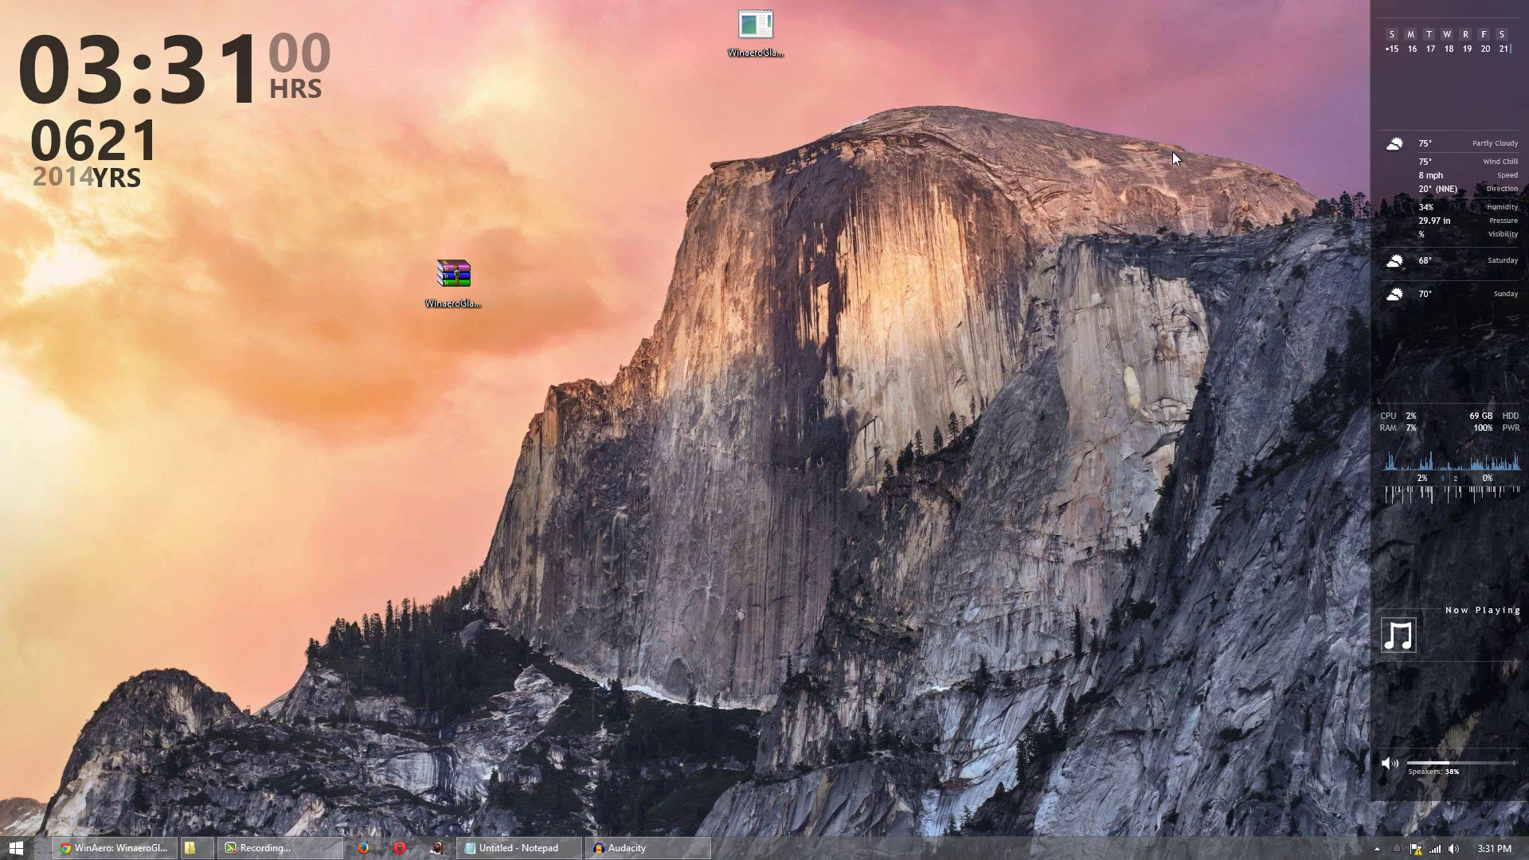